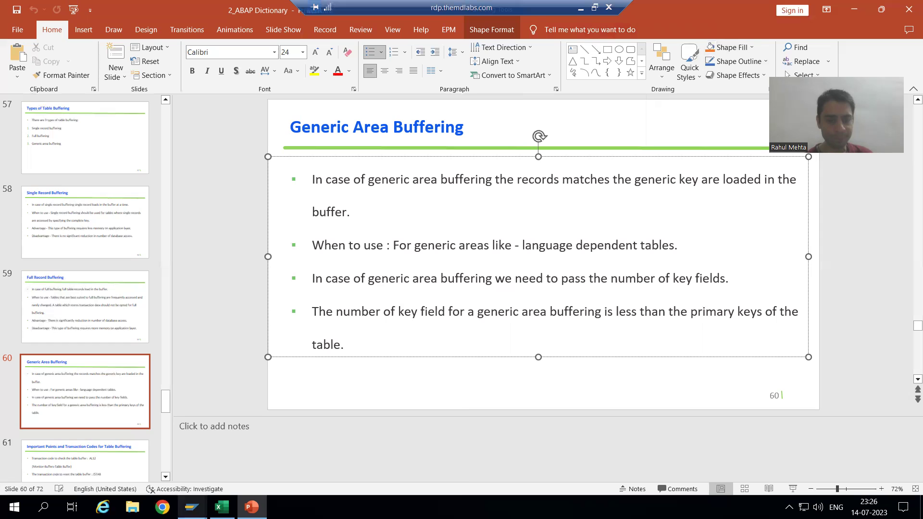
Step: Switch to the SAP dictionary window for table ZMATDESC_2 and look at its technical settings and field list
mouse_move(191, 507)
click(183, 466)
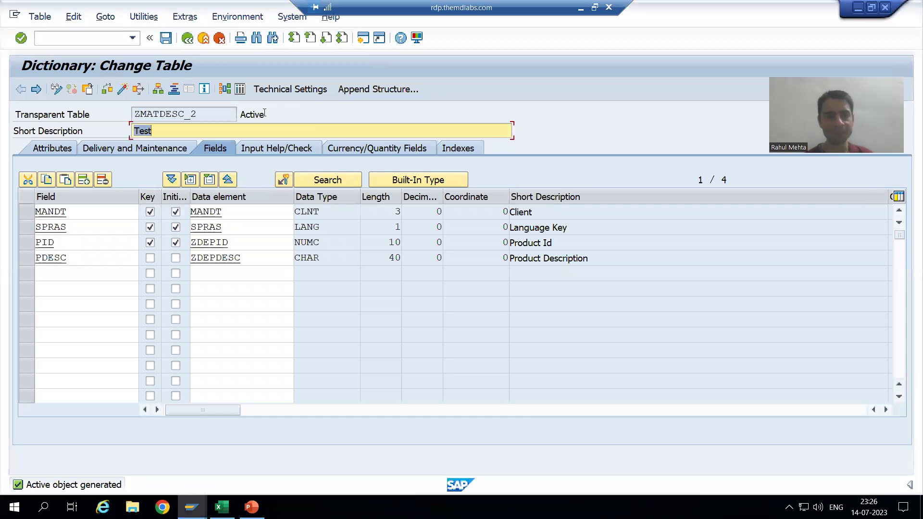
click(292, 90)
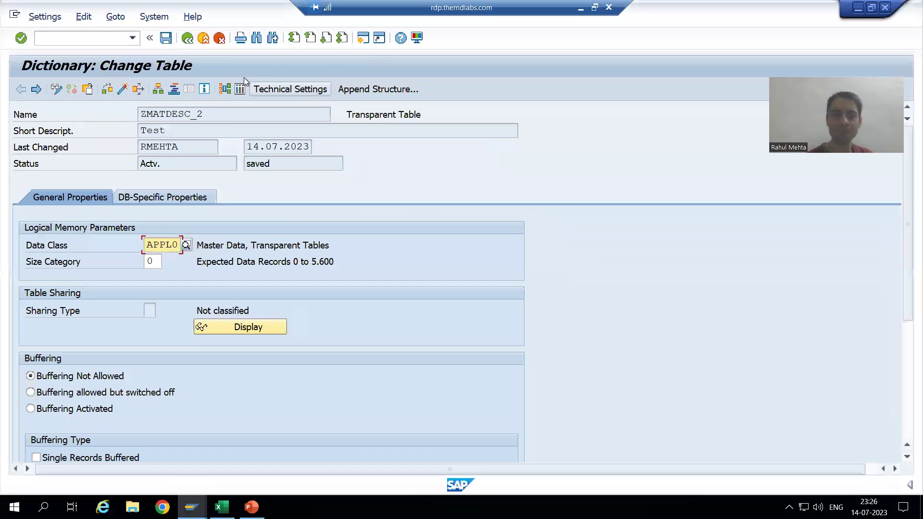
click(188, 38)
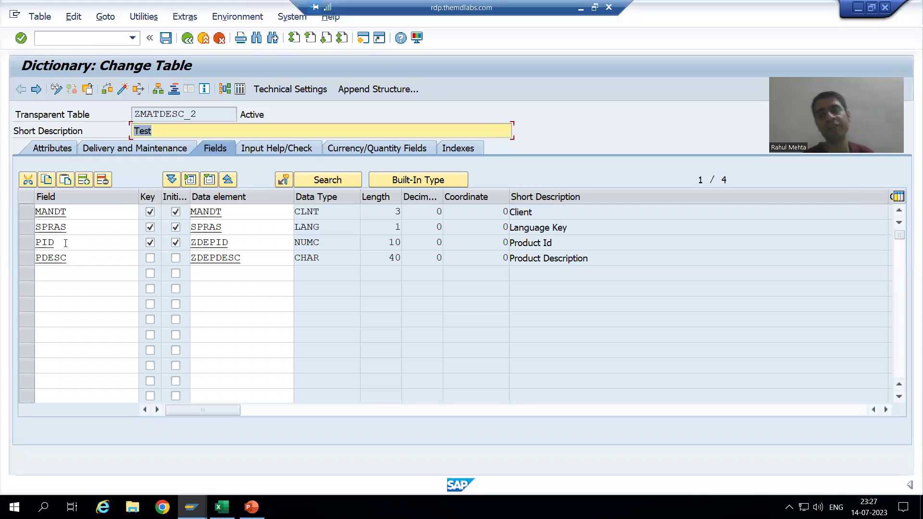
click(71, 213)
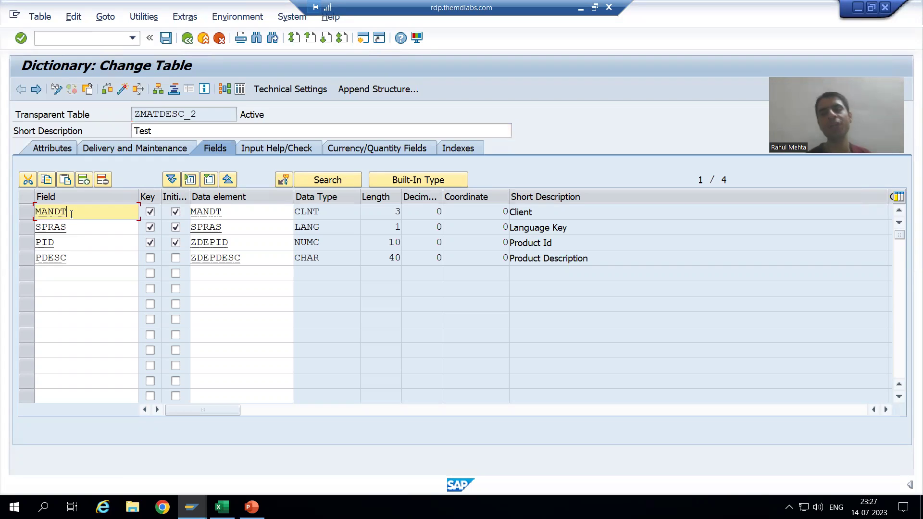
Step: In the technical settings of table ZMATDESC_2, activate buffering and choose generic area buffering as the buffering type
click(284, 90)
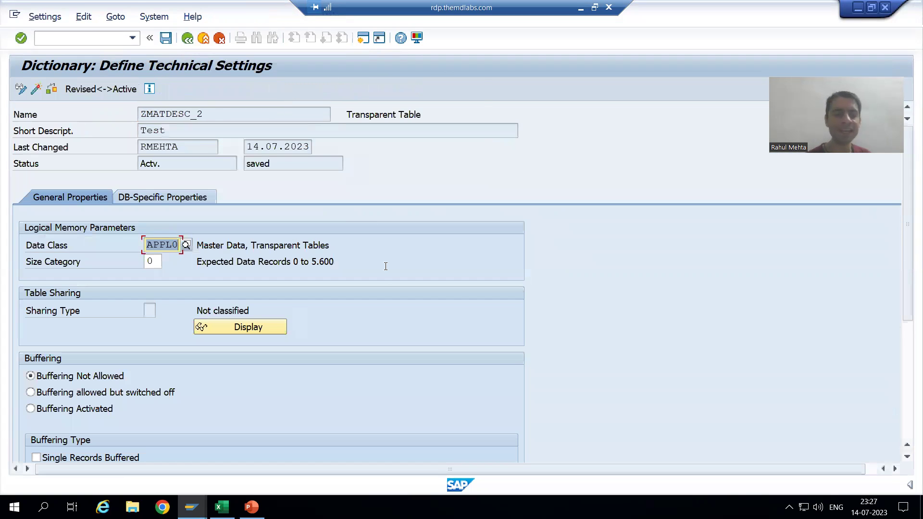
scroll(385, 266, down, 3)
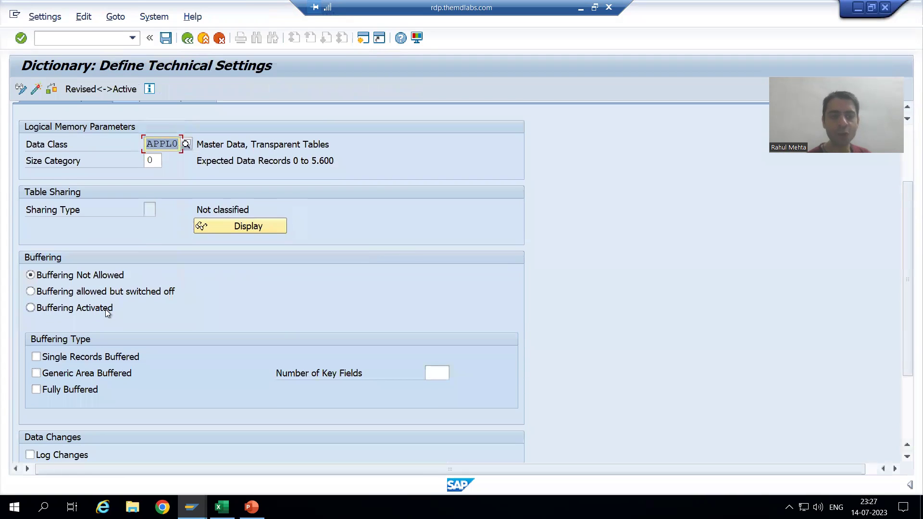
click(108, 312)
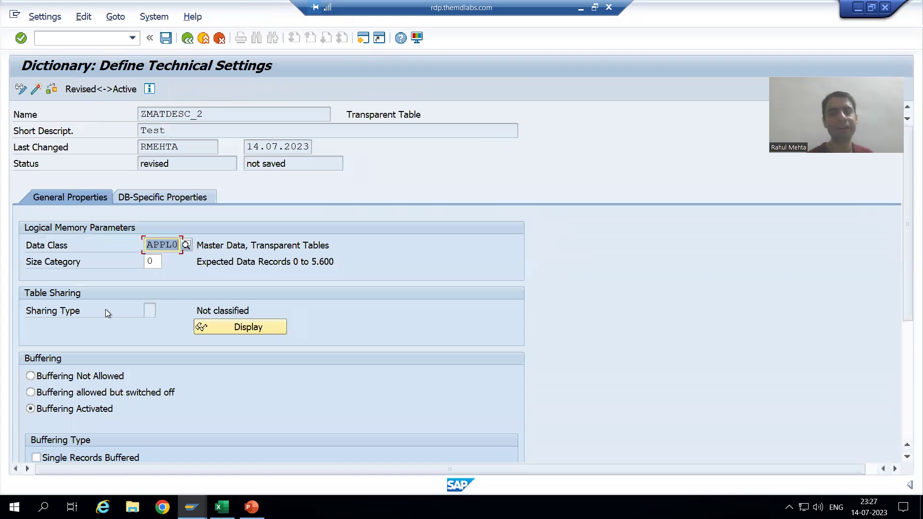
scroll(106, 309, down, 2)
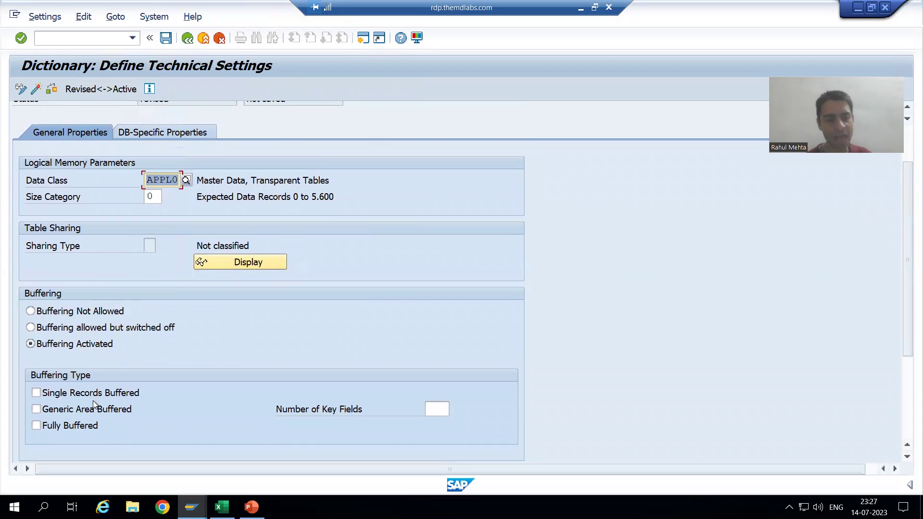
click(59, 411)
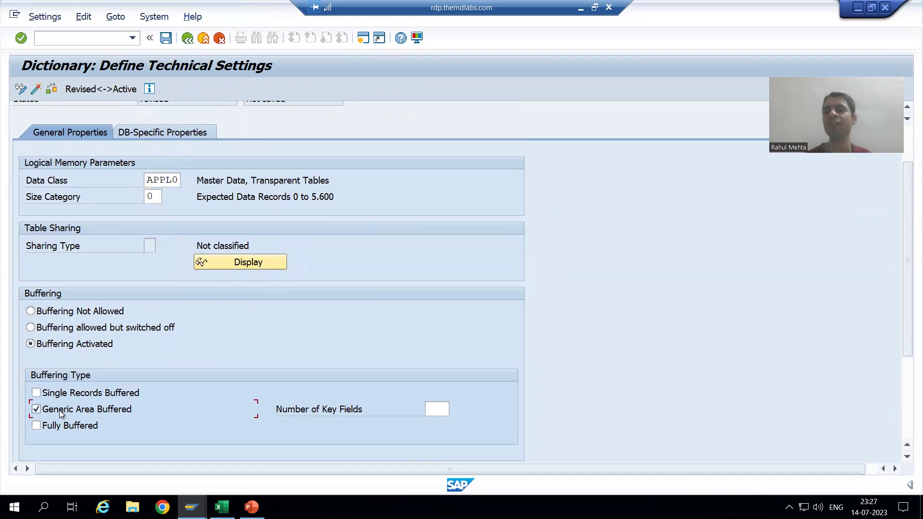
Step: Set the number of key fields for generic buffering to 3, save the technical settings and return to the table
scroll(59, 410, down, 1)
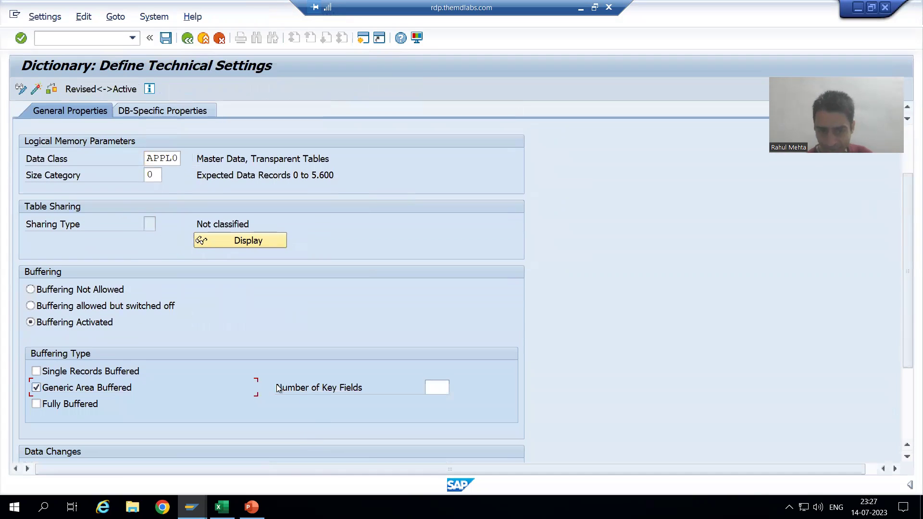
click(438, 388)
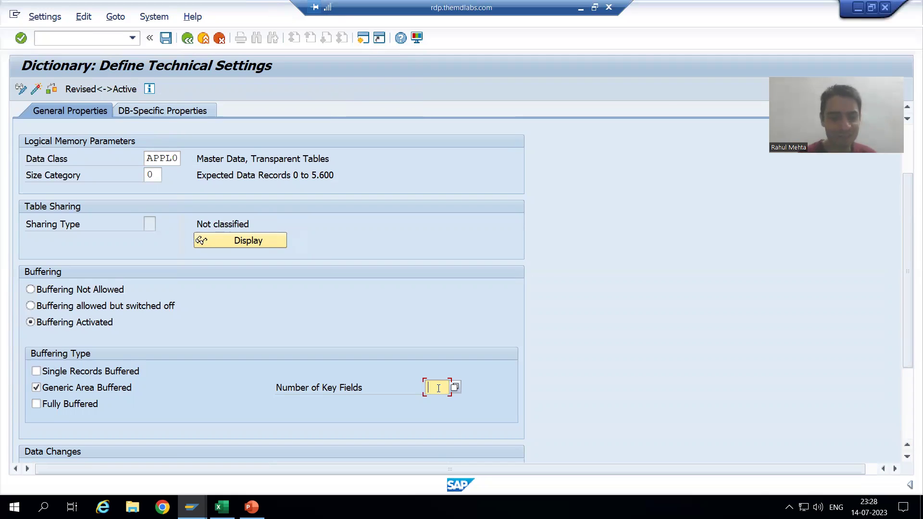
text(3)
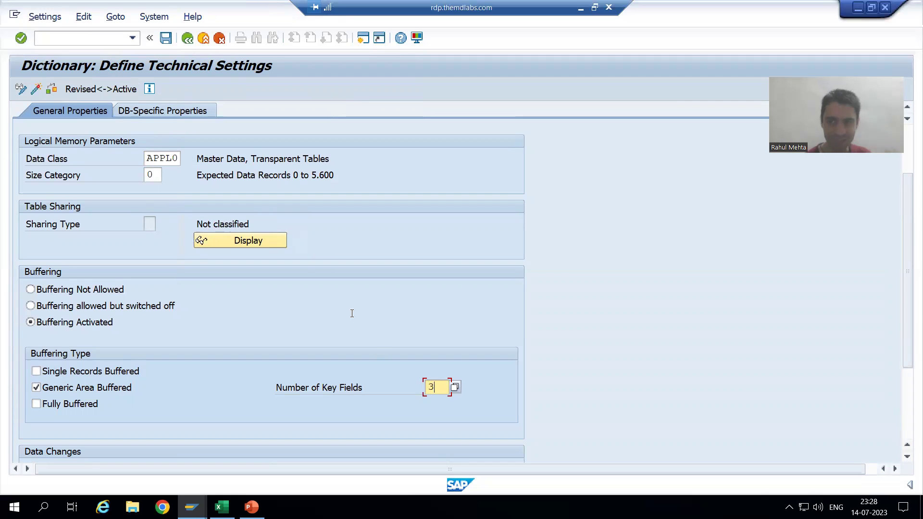
click(167, 42)
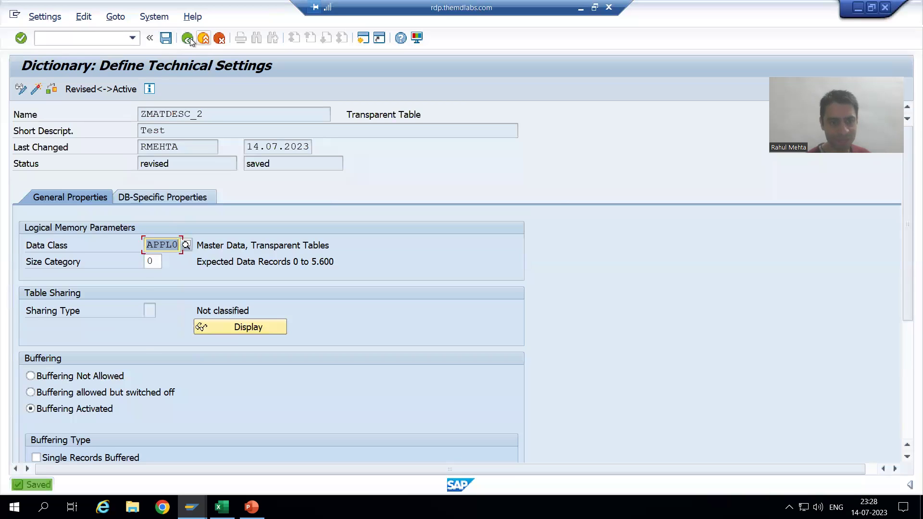
click(190, 39)
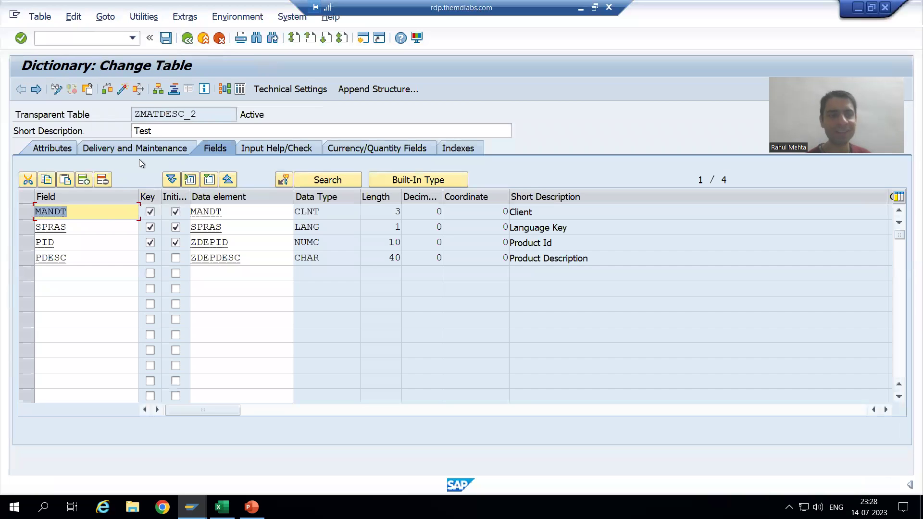
Step: Mark and unmark the key fields MANDT, SPRAS and PID, and try to activate table ZMATDESC_2
click(33, 215)
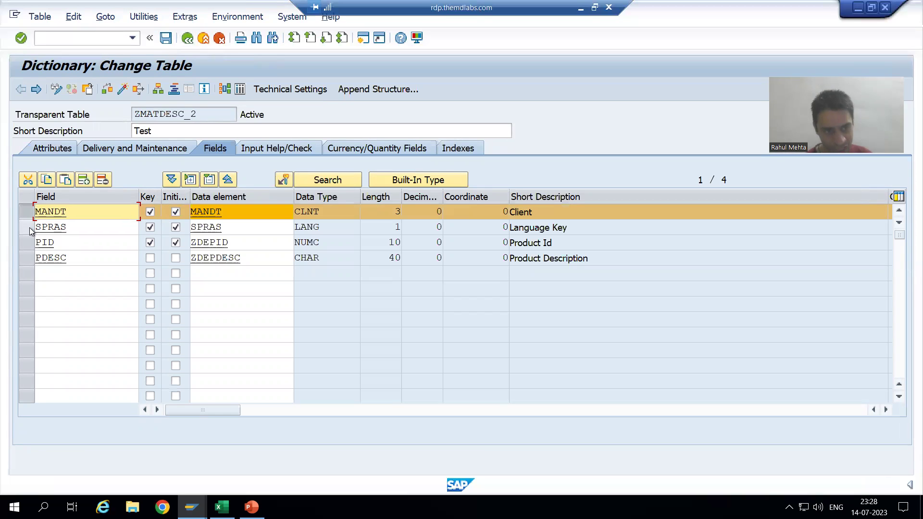
click(28, 227)
click(29, 242)
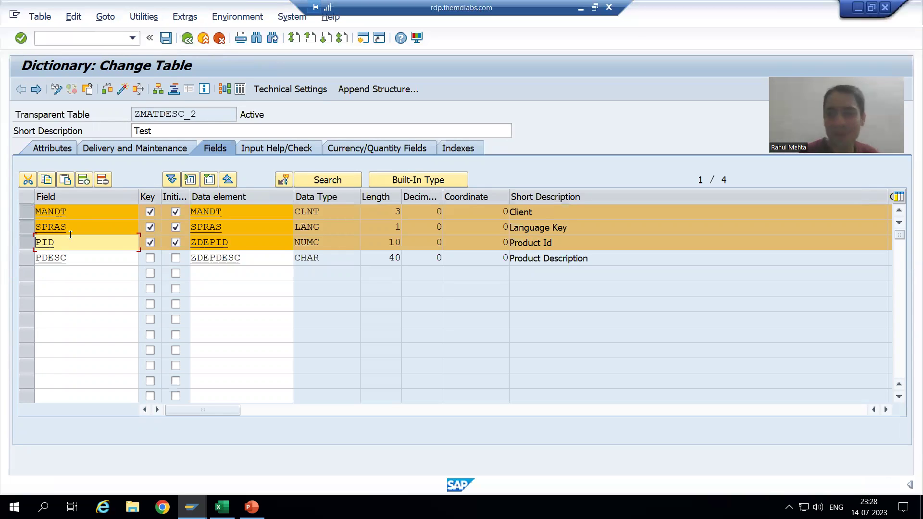
click(26, 212)
click(27, 227)
click(27, 242)
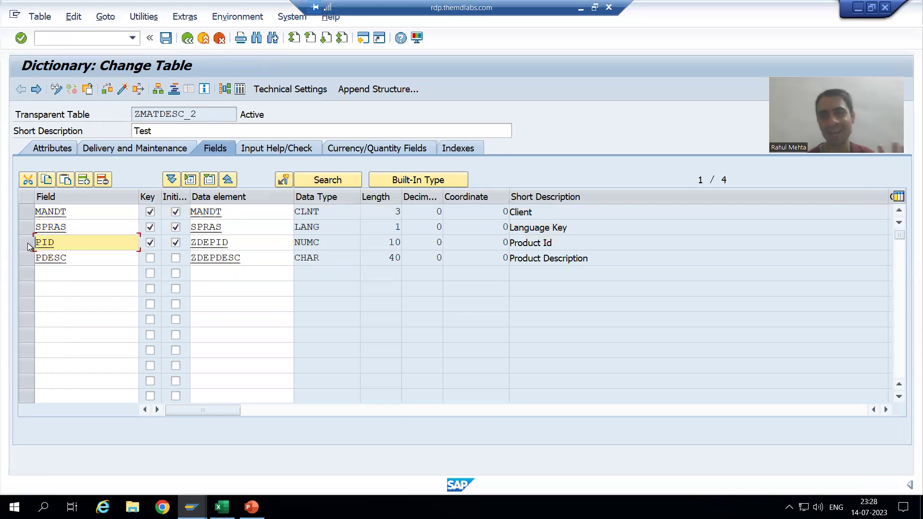
click(107, 90)
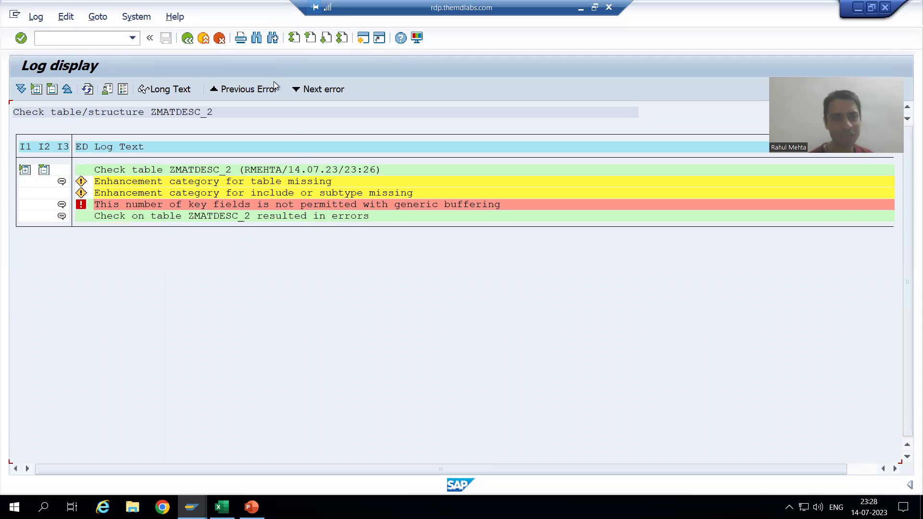
click(187, 39)
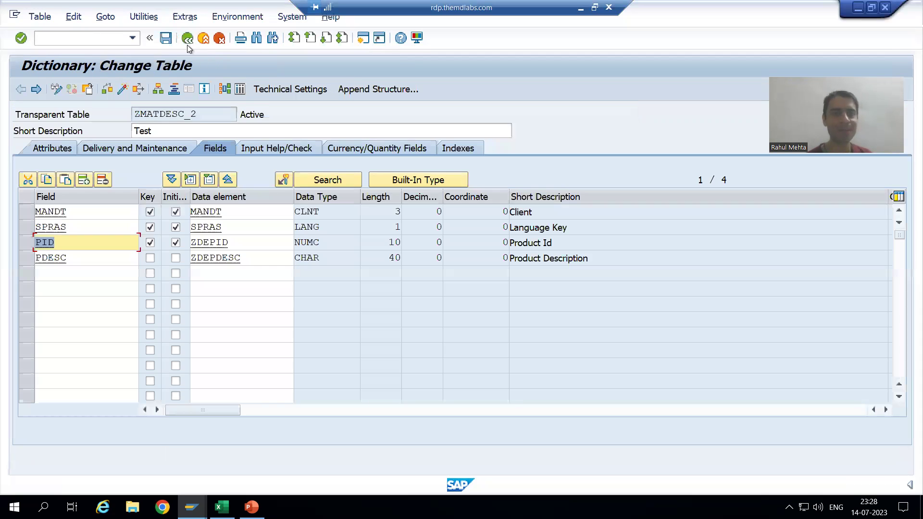
Step: Set the number of key fields for generic area buffering to 2, save the technical settings and return to the table
click(290, 89)
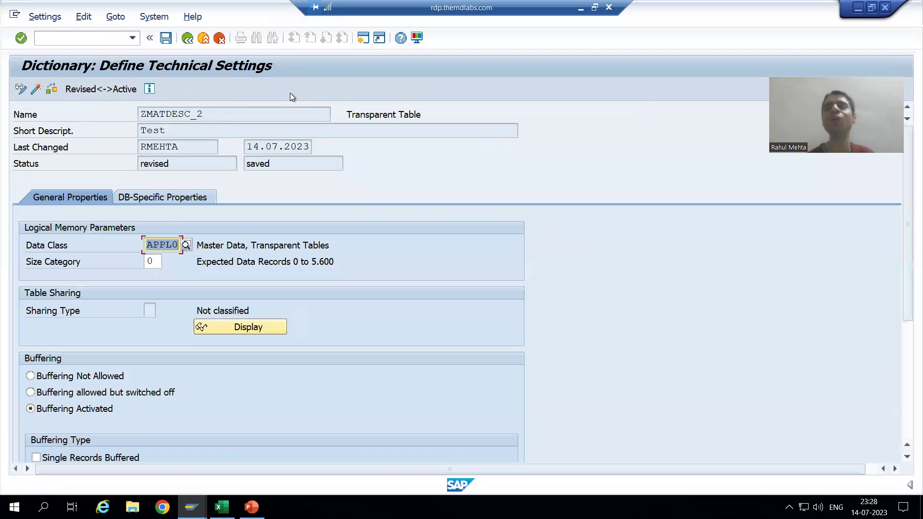
scroll(301, 327, down, 3)
scroll(303, 331, down, 3)
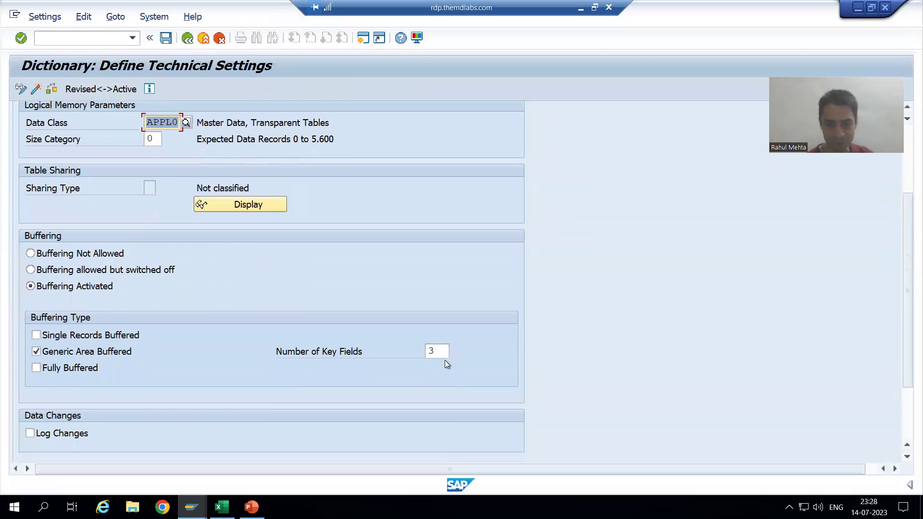
click(441, 353)
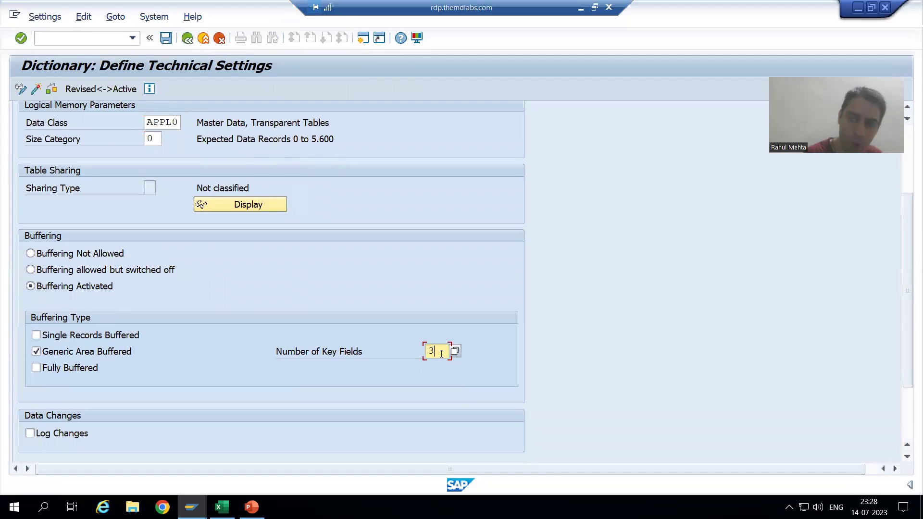
key(BackSpace)
text(2)
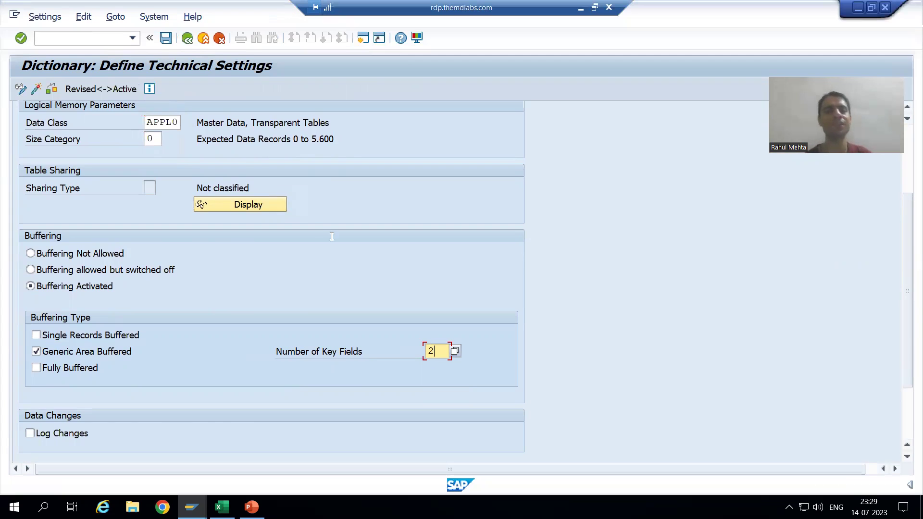
click(168, 40)
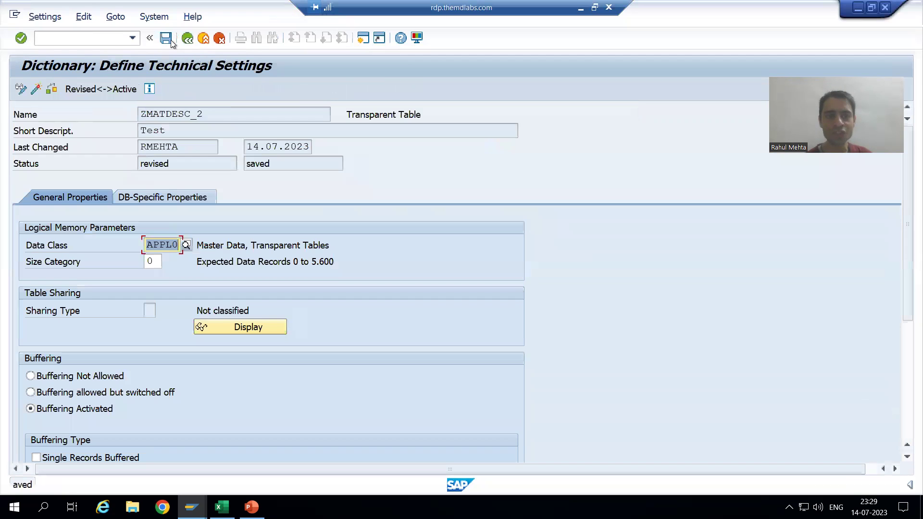
key(F3)
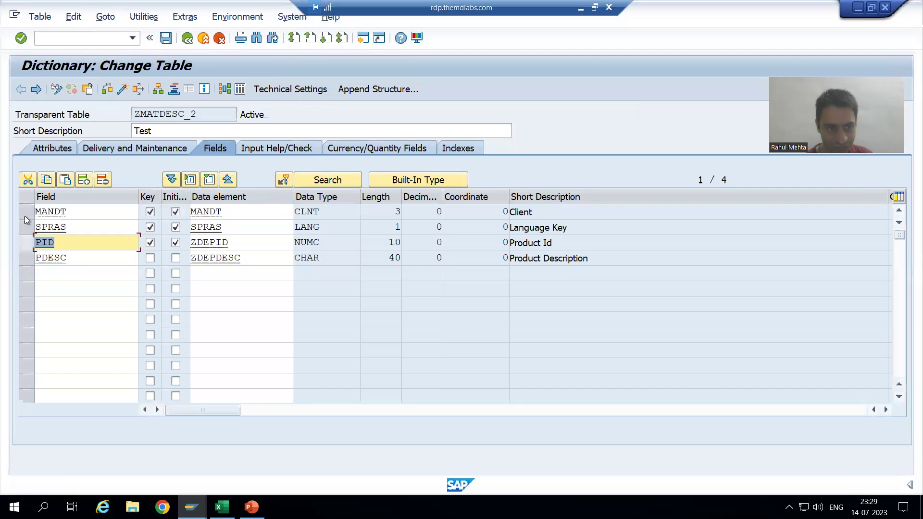
Step: Mark the key field rows MANDT and SPRAS, and activate table ZMATDESC_2
click(25, 214)
click(30, 227)
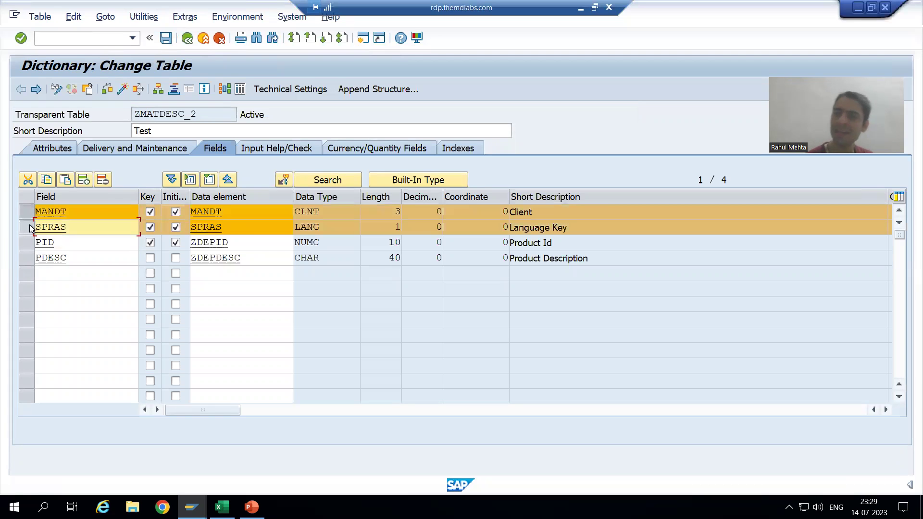
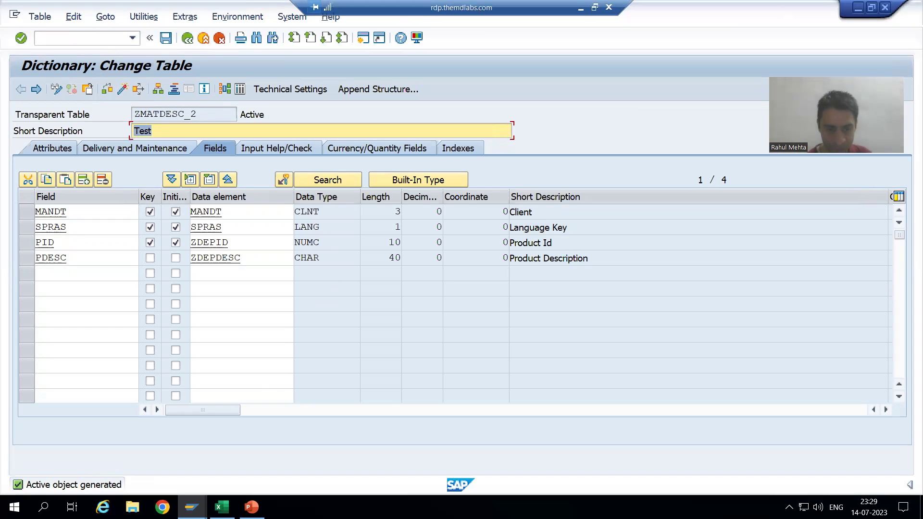
Step: Switch to report ZPRG5_ORDER_DETAILS and compare the table name in its SELECT statement with the dictionary table
click(192, 507)
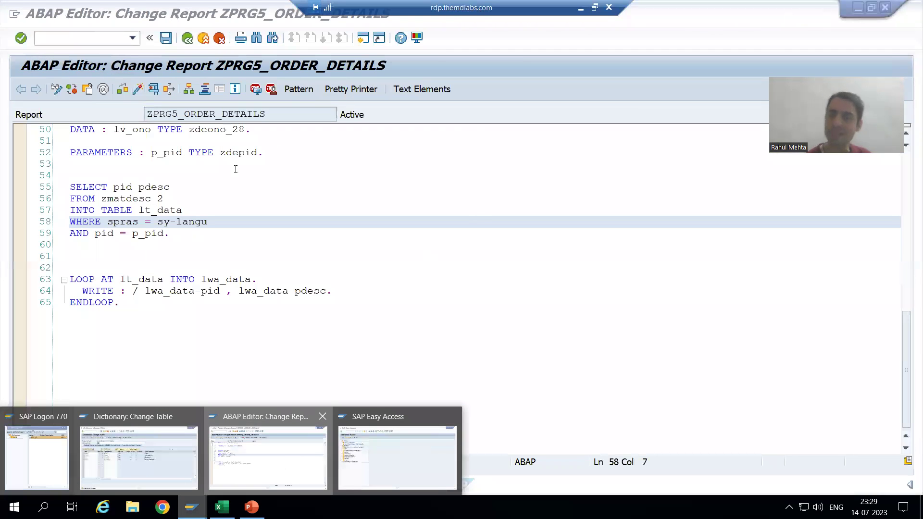
click(271, 473)
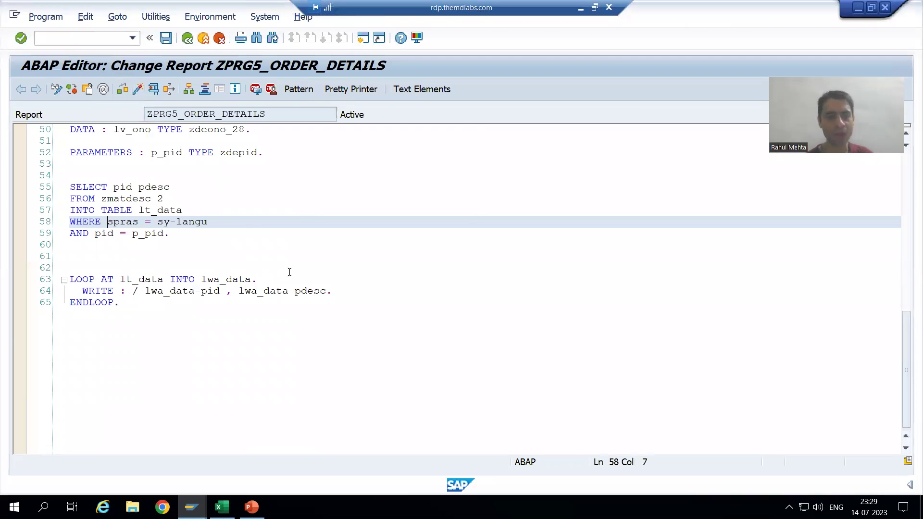
scroll(290, 272, up, 2)
drag(102, 268, 166, 268)
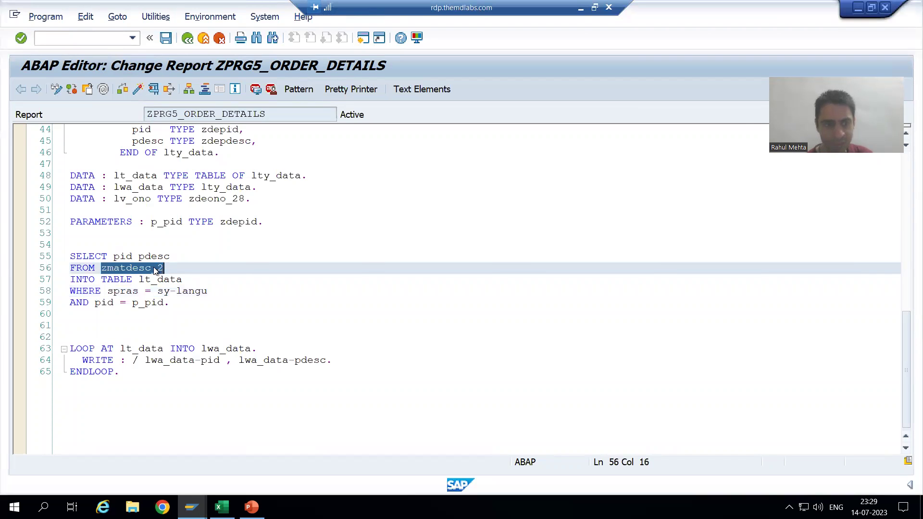
key(alt+Tab)
click(206, 114)
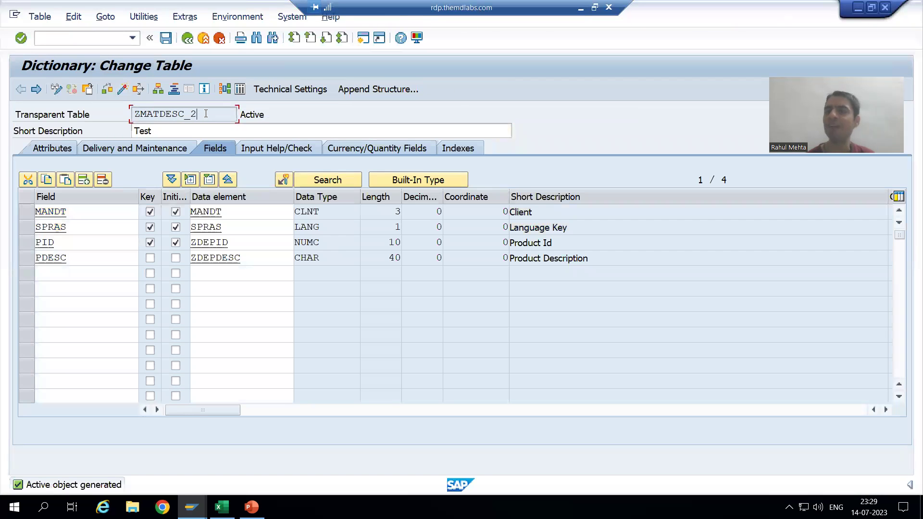
key(alt+Tab)
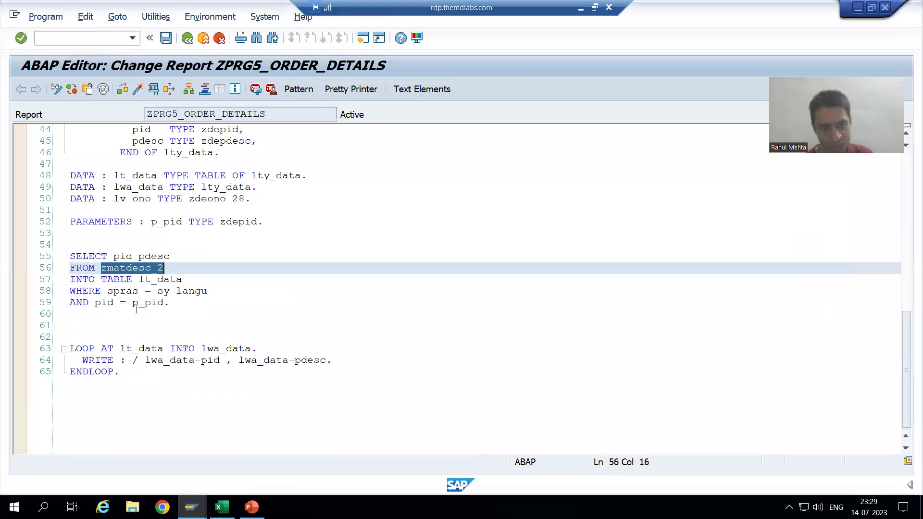
Step: Highlight spras in the WHERE condition of the SELECT statement and return to the table's field list
click(141, 278)
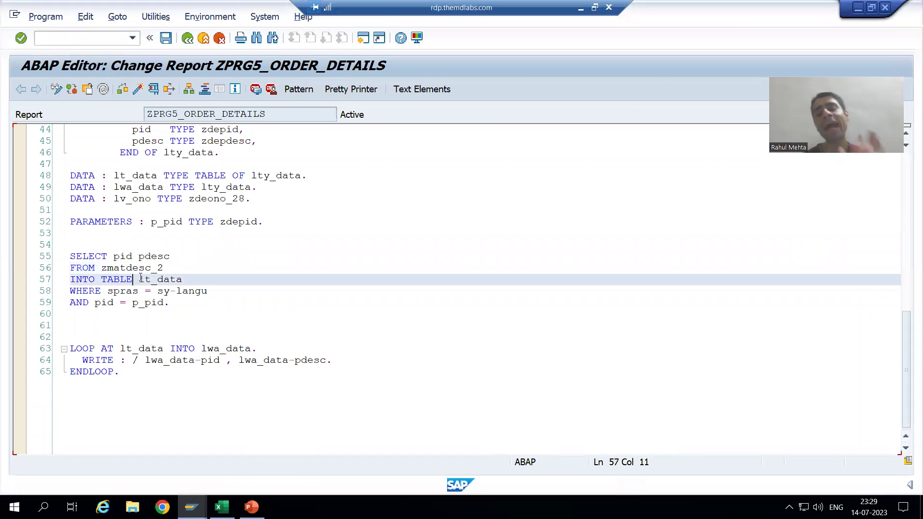
click(108, 291)
drag(136, 292, 138, 293)
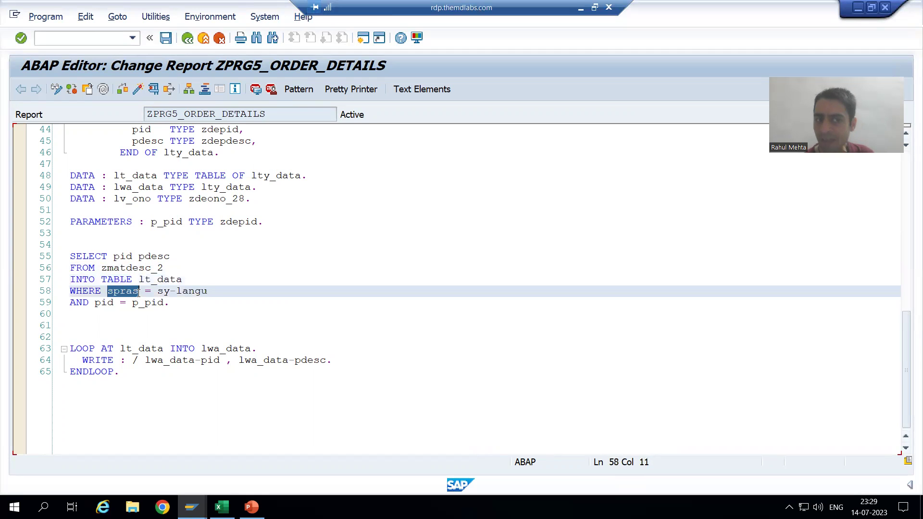
key(alt+Tab)
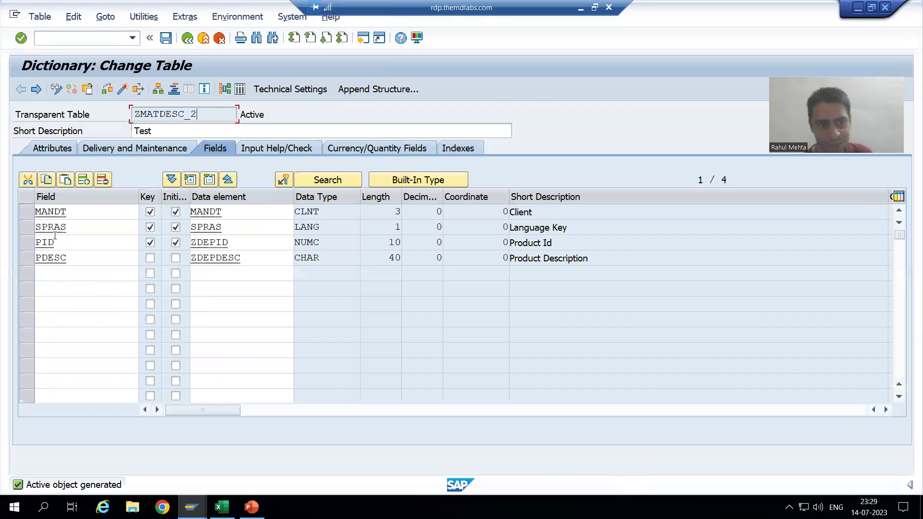
Step: Compare the SPRAS key field of the table with the spras and pid conditions in the report's SELECT statement
click(61, 230)
key(alt+Tab)
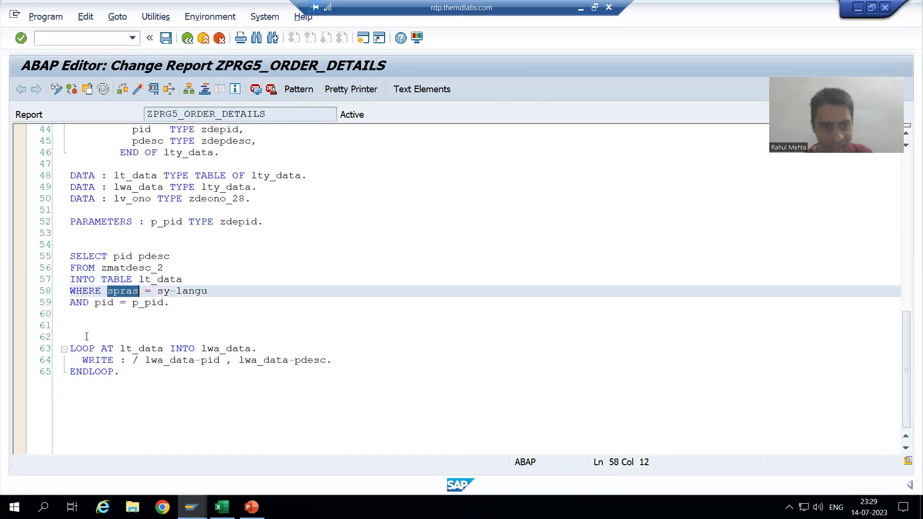
click(101, 304)
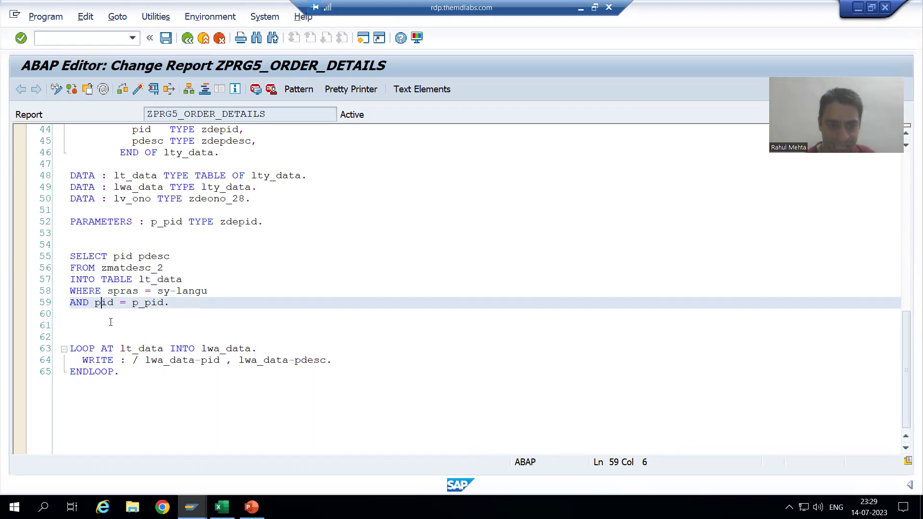
click(129, 290)
click(112, 301)
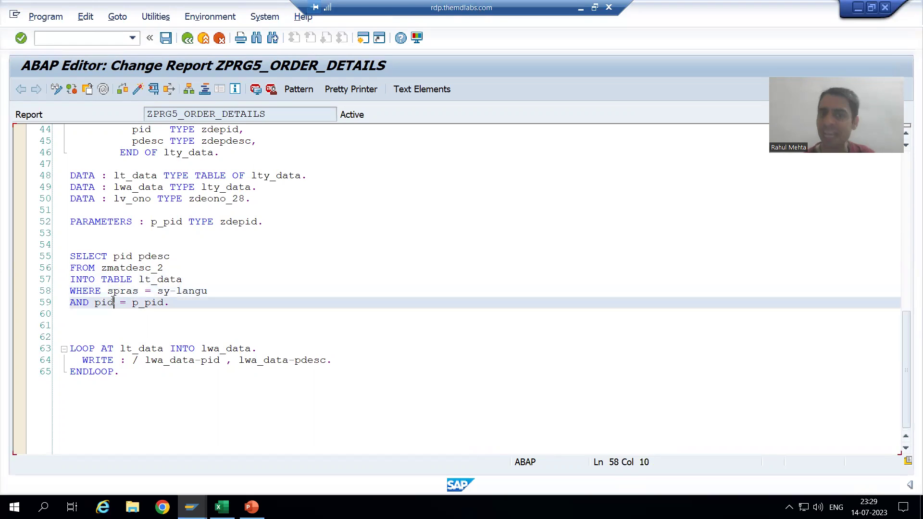
Step: Highlight sy-langu in the WHERE condition to examine the language value passed to spras
drag(158, 291, 208, 291)
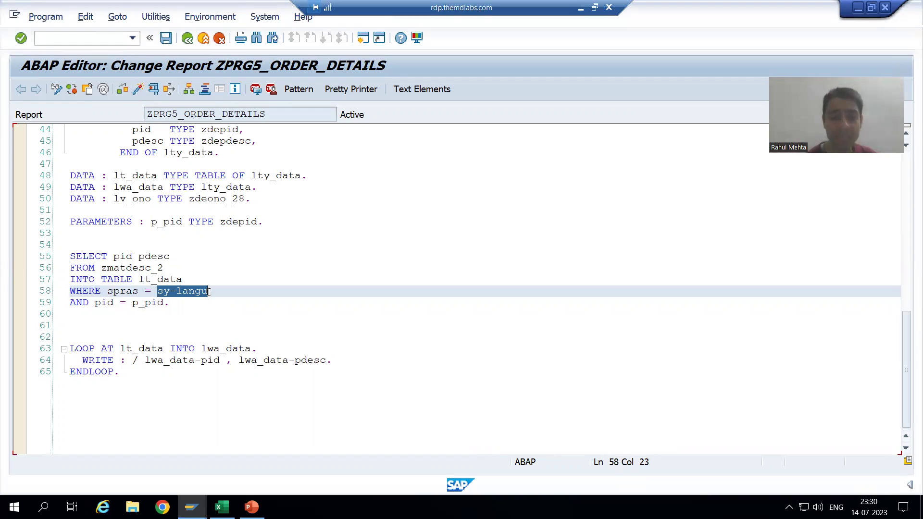
click(177, 301)
drag(159, 291, 208, 292)
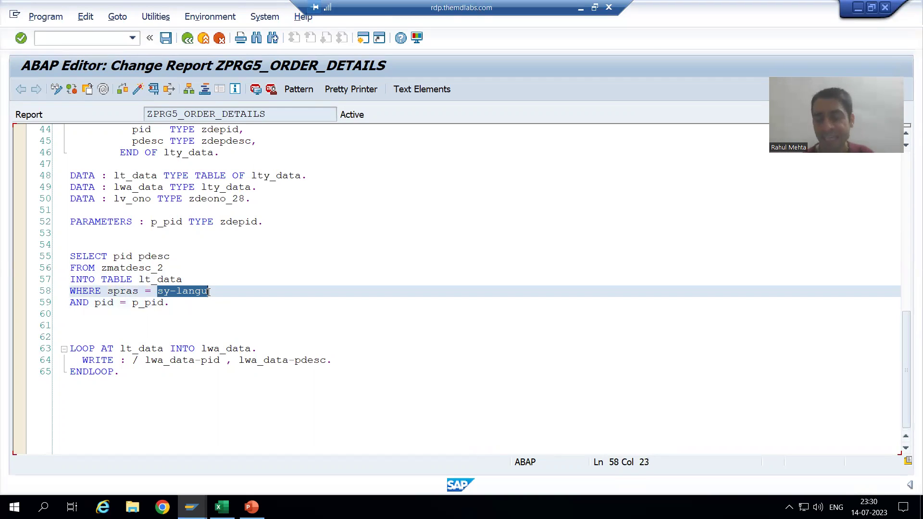
click(164, 302)
click(157, 291)
drag(197, 292, 211, 291)
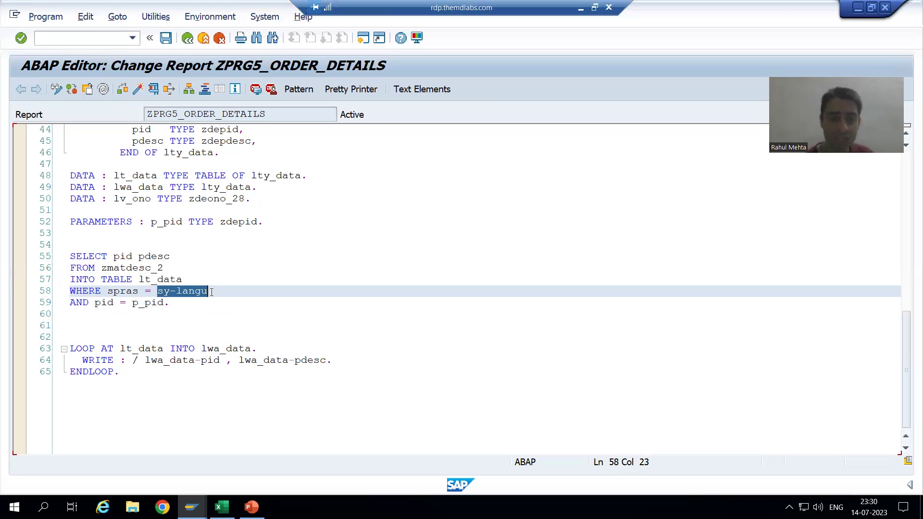
click(205, 302)
click(158, 291)
drag(193, 292, 210, 291)
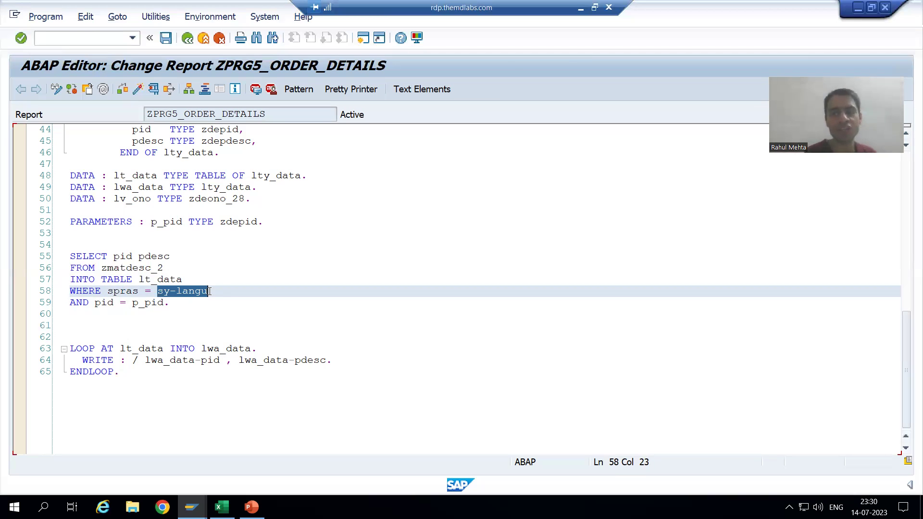
Step: Examine how the WHERE clause pairs spras with sy-langu and pid with p_pid
click(127, 288)
click(183, 291)
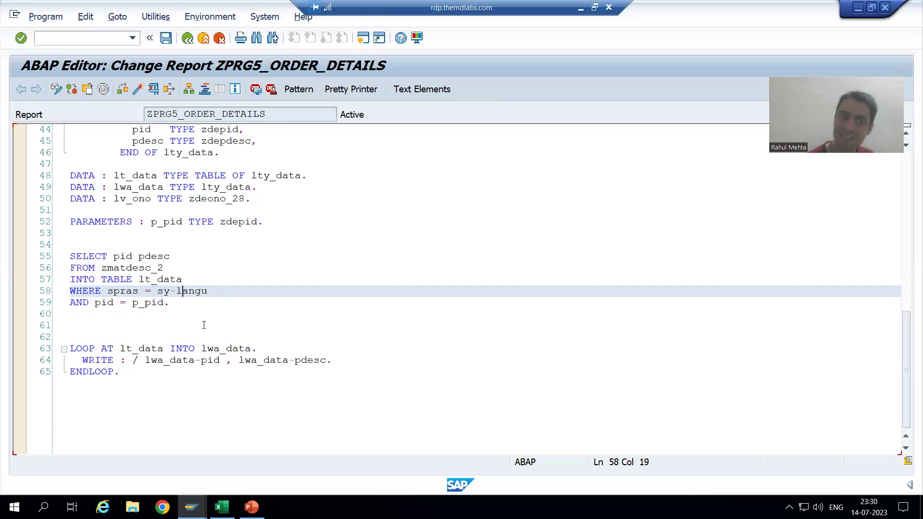
click(111, 302)
click(145, 302)
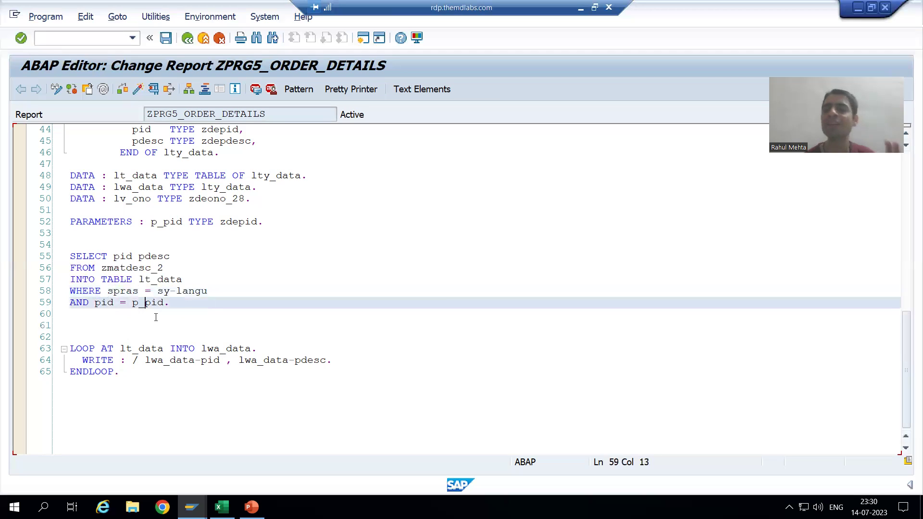
Step: Trace p_pid to its PARAMETERS declaration, run the report and set Product Id to 1
click(172, 224)
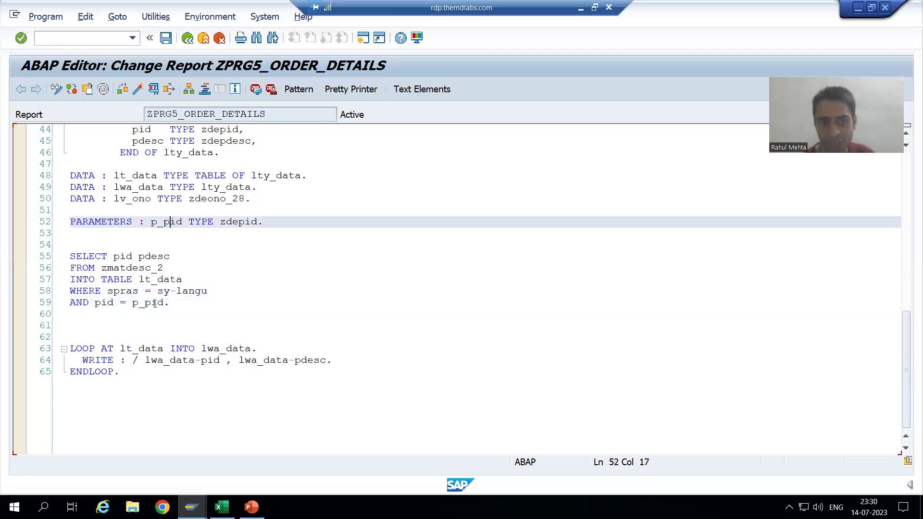
click(152, 302)
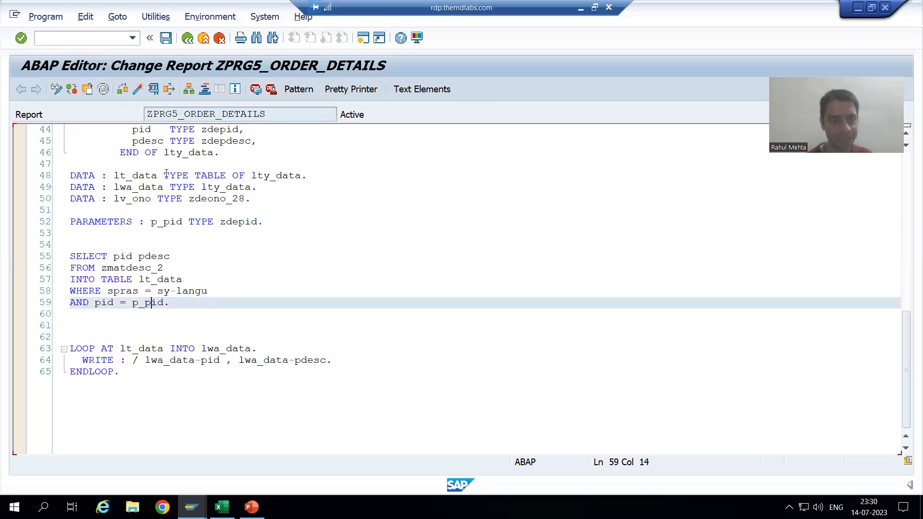
click(154, 89)
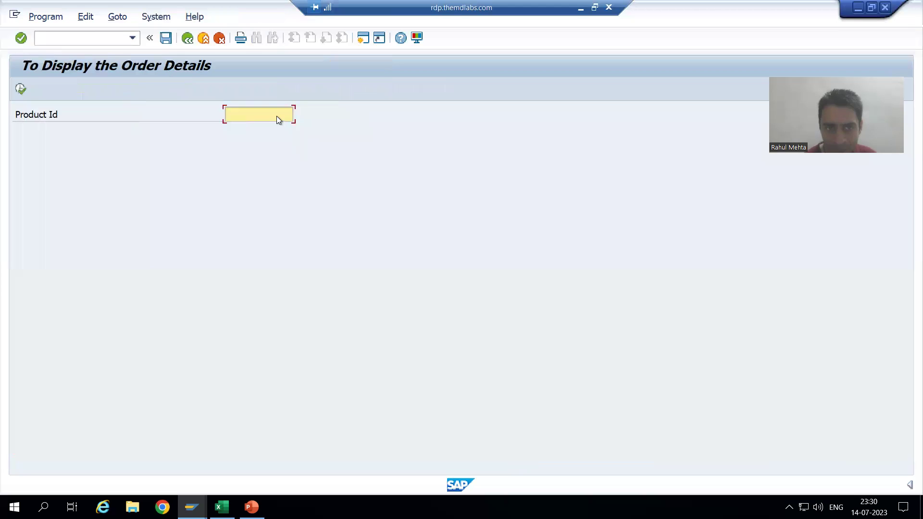
text(1)
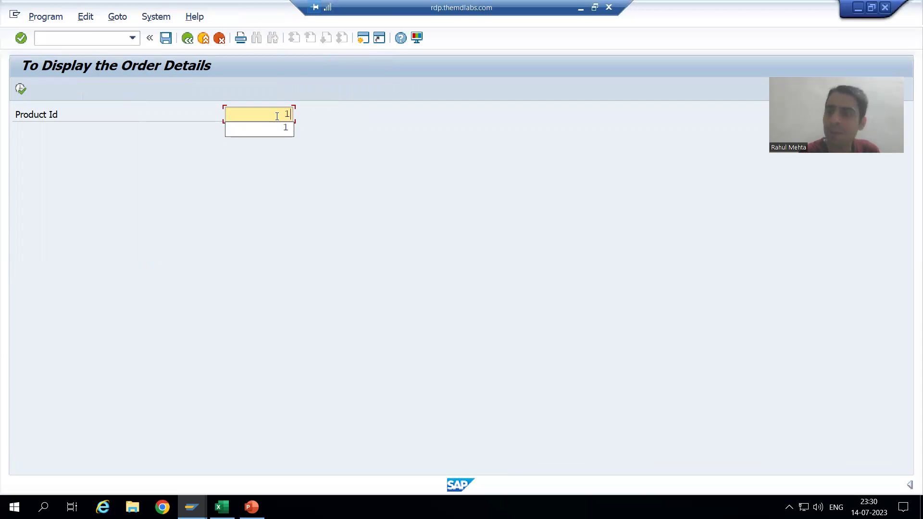
Step: Open transaction SE11 in a new session, display table ZMATDESC_2 and list all its entries
click(86, 39)
text(/ose11)
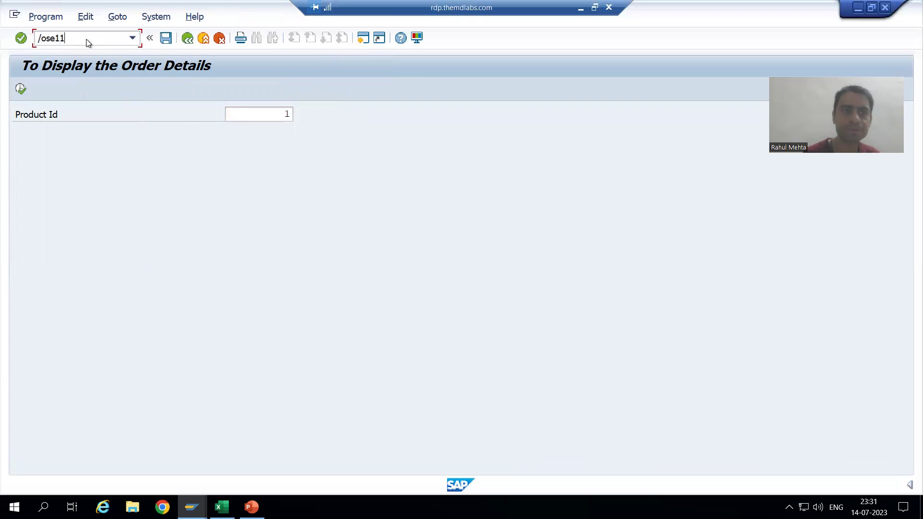
key(Return)
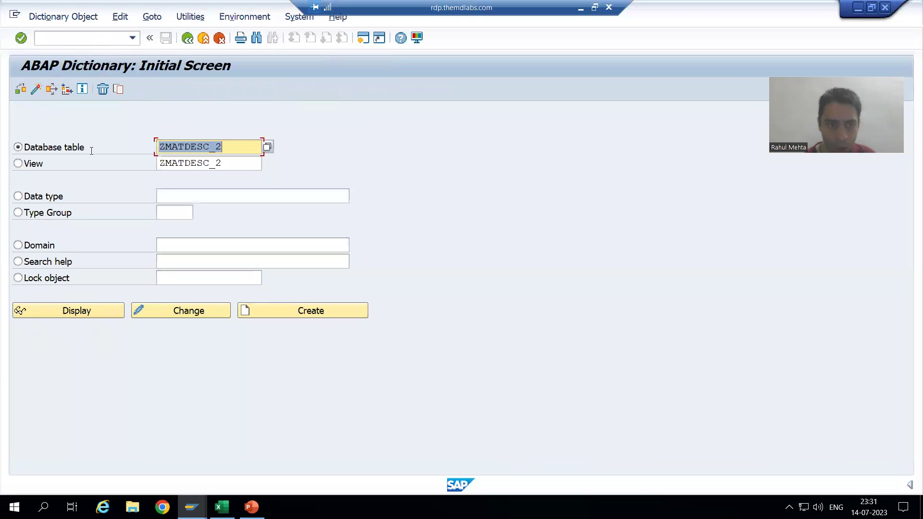
click(84, 306)
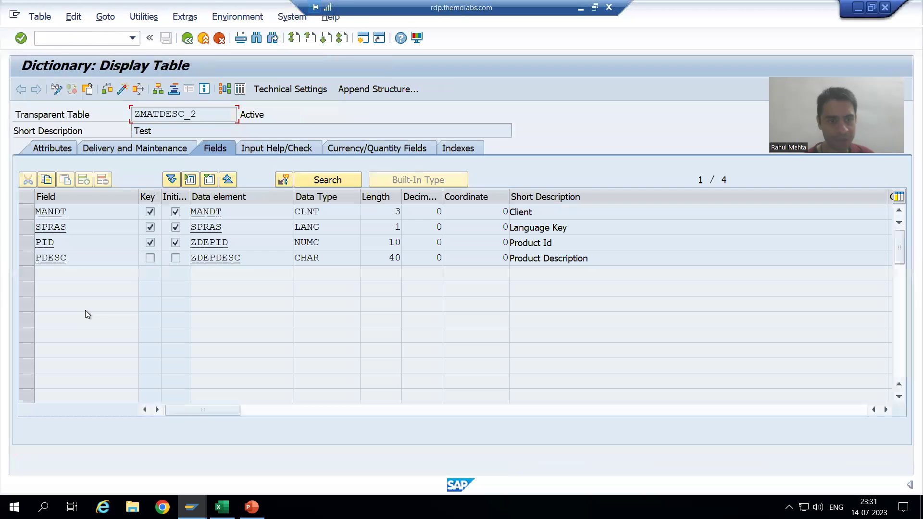
click(240, 89)
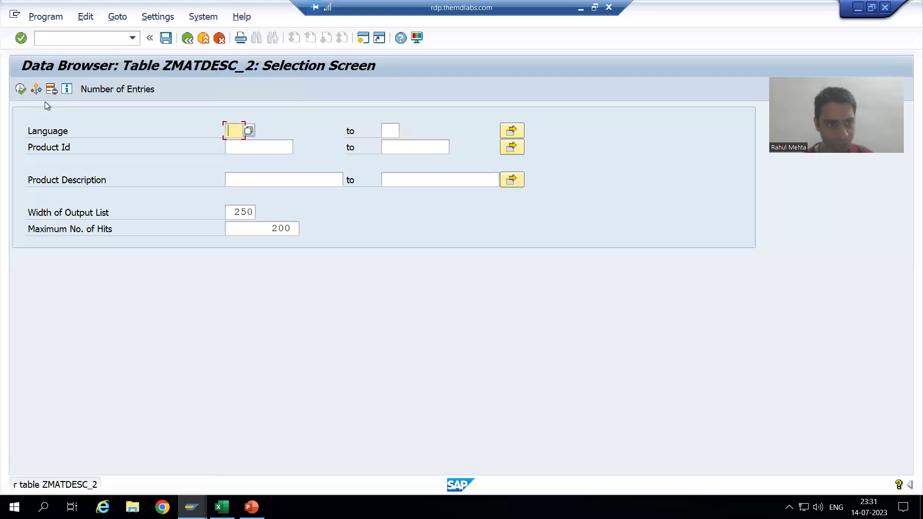
click(20, 89)
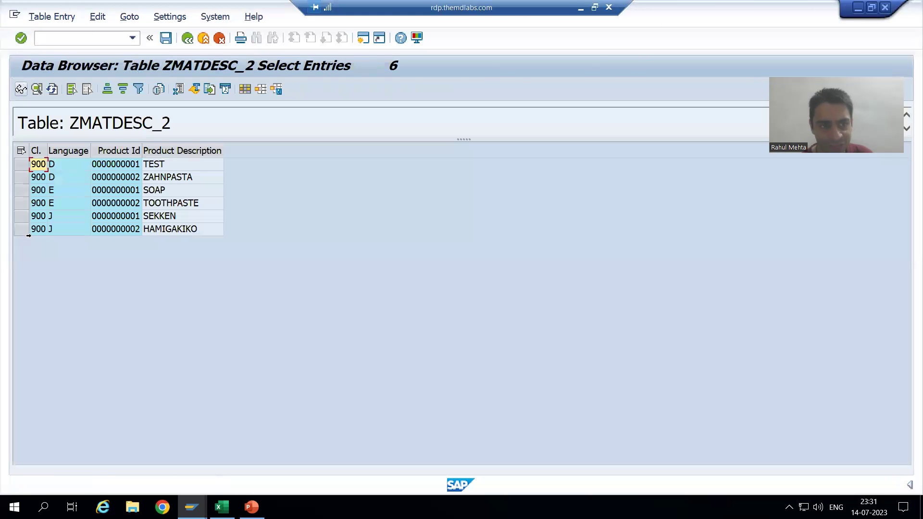
click(53, 194)
click(103, 192)
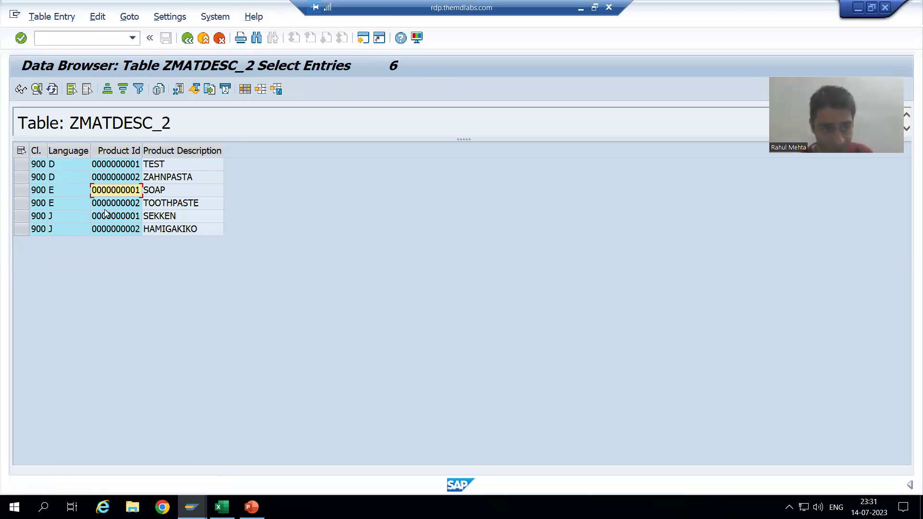
click(22, 191)
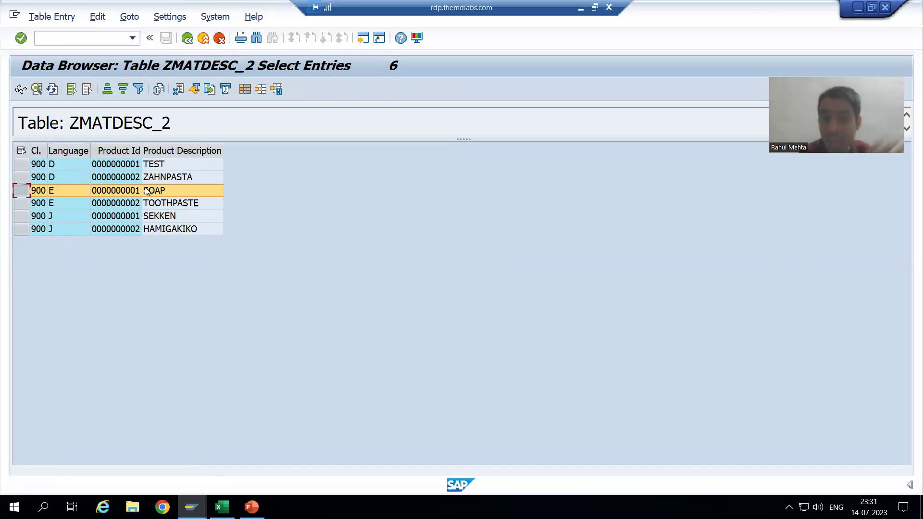
click(41, 192)
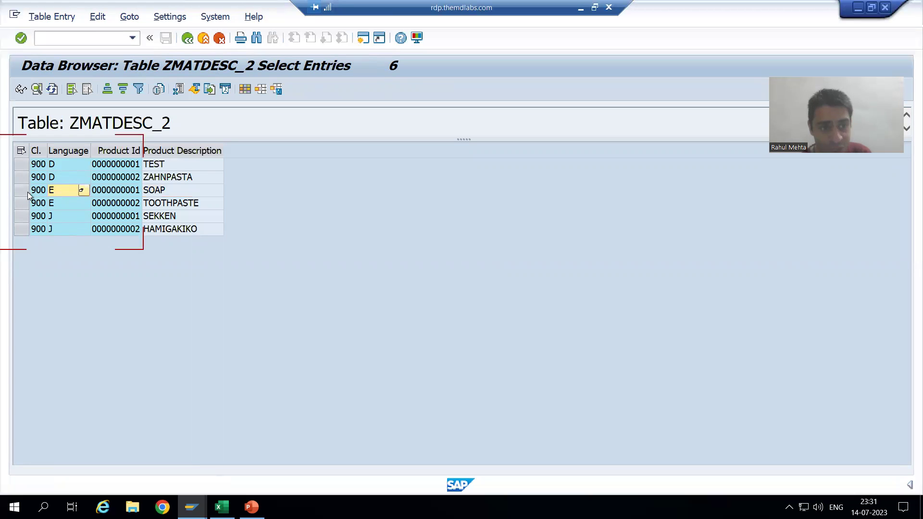
Step: Mark both language E entries, then check the client and product ID of the SOAP entry
click(21, 191)
click(20, 203)
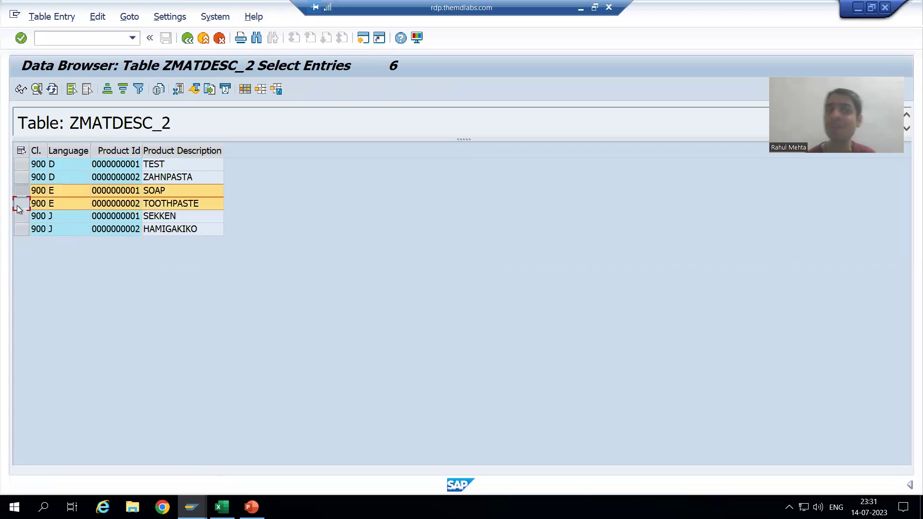
click(21, 193)
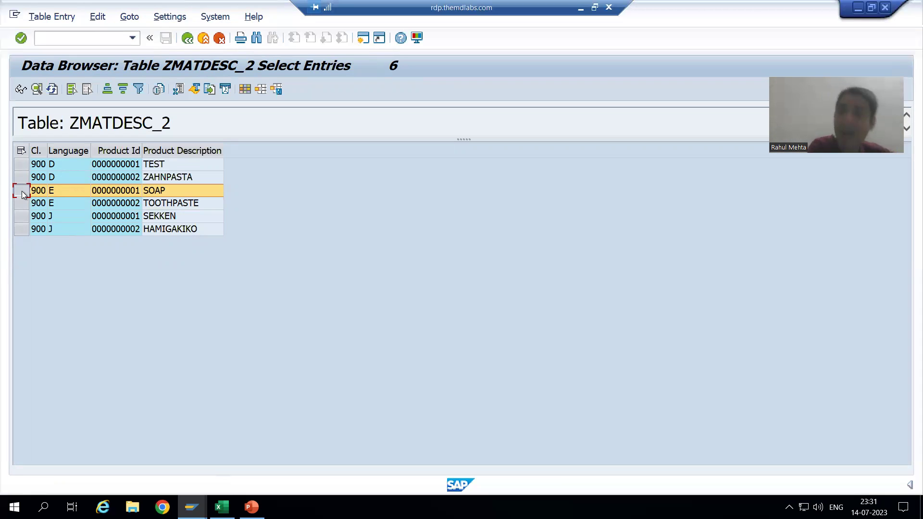
click(44, 191)
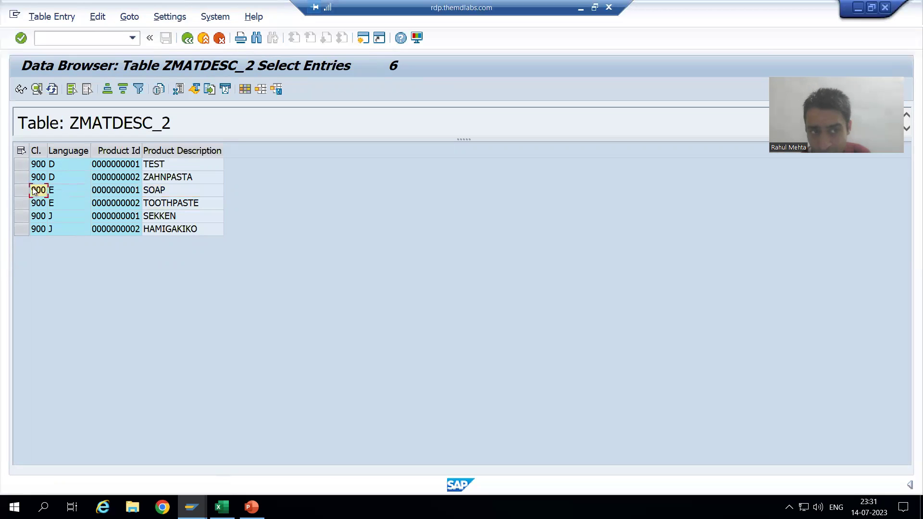
click(111, 191)
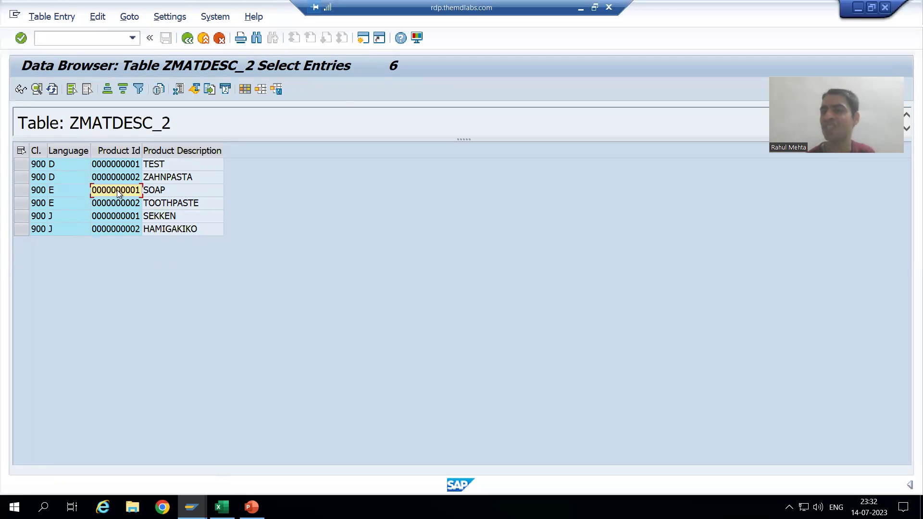
Step: Switch to the report session, execute it for Product Id 1 and return to the ZMATDESC_2 entries
key(alt+Tab)
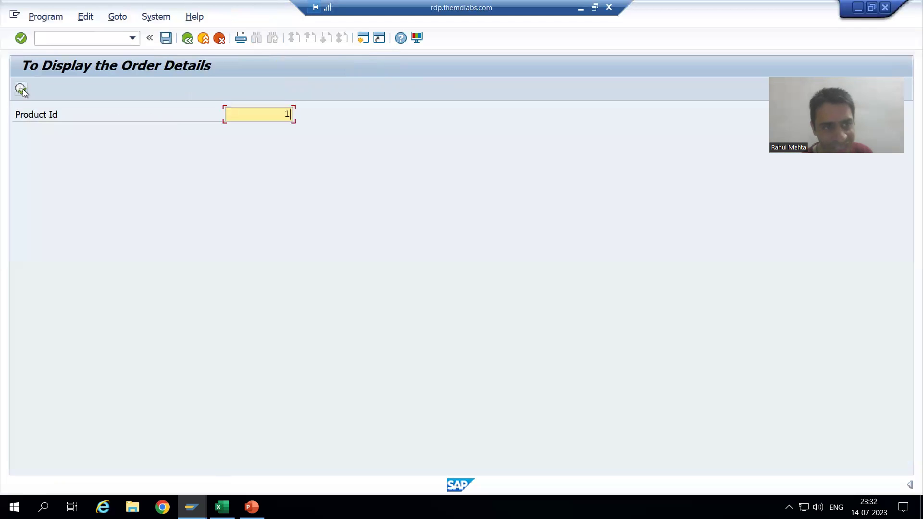
click(21, 89)
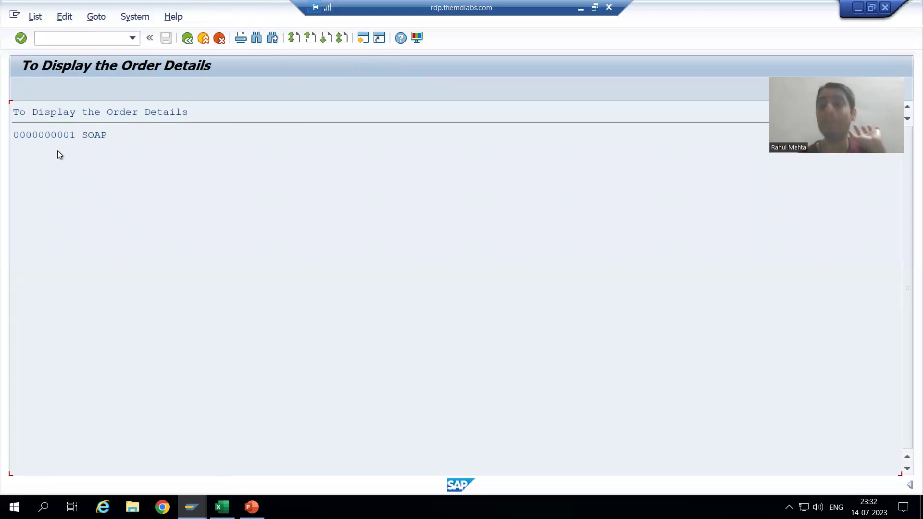
key(alt+Tab)
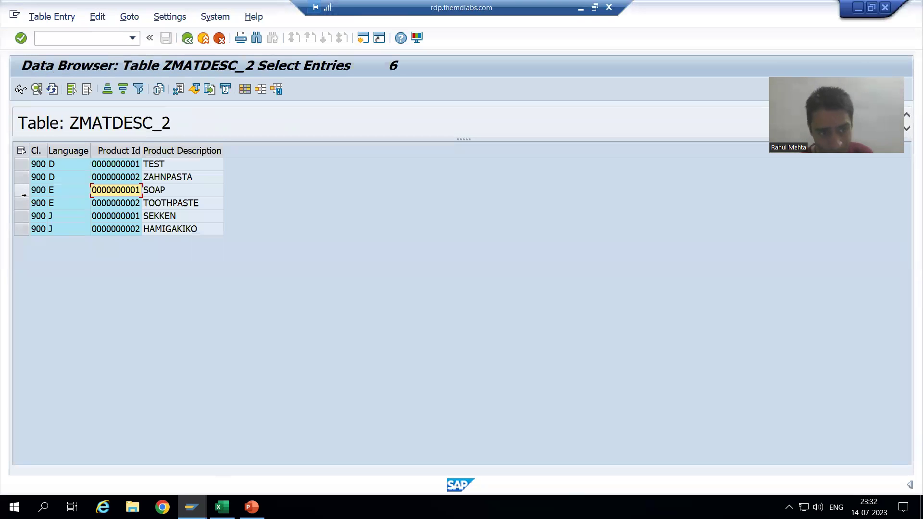
Step: Mark the SOAP and TOOTHPASTE entries together and compare their client and language key values
click(22, 190)
shift+click(24, 204)
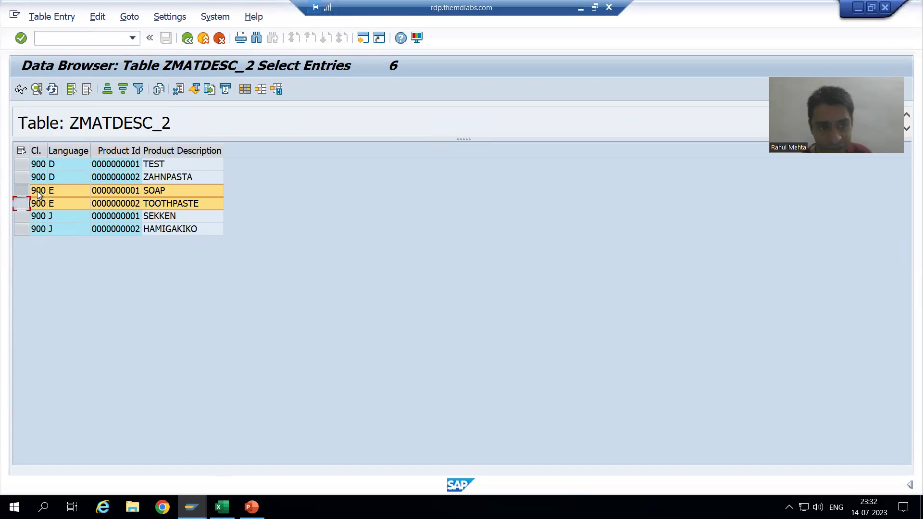
click(39, 192)
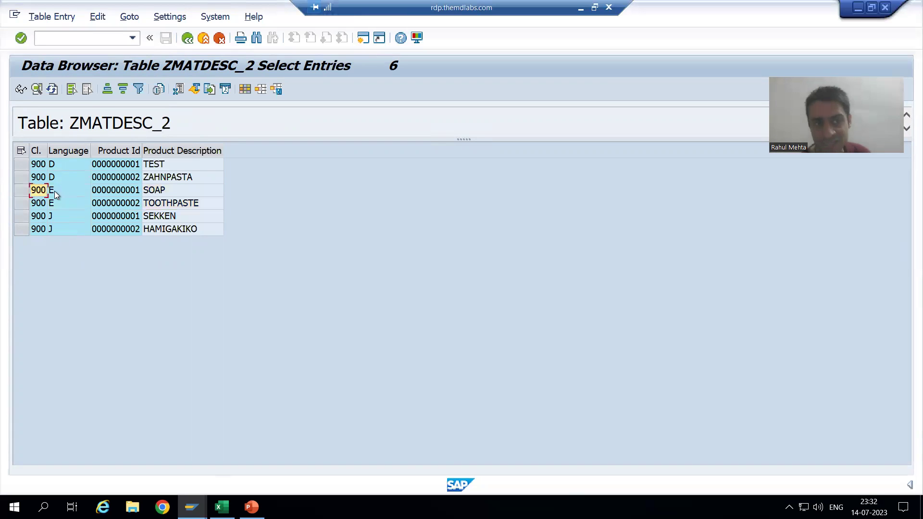
click(54, 192)
Step: Open the buffer monitor AL12 in a new session with /oal12
click(70, 37)
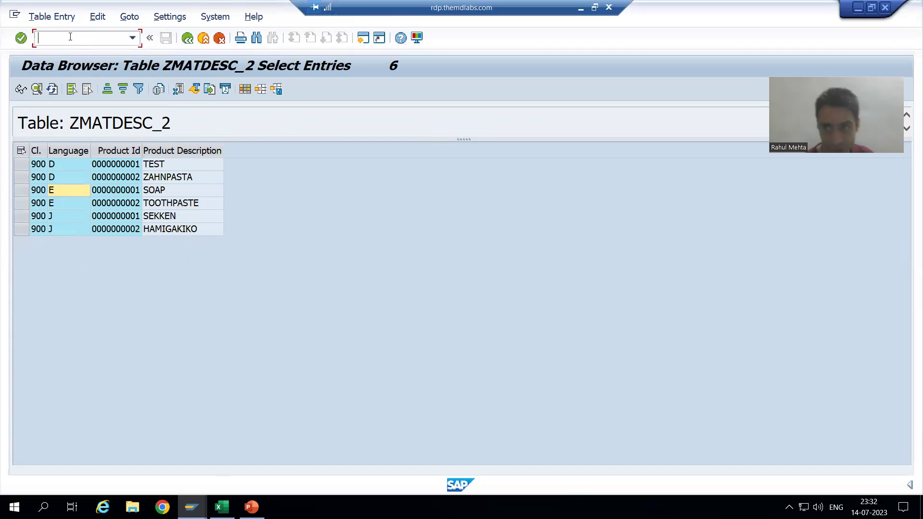
text(/oal12)
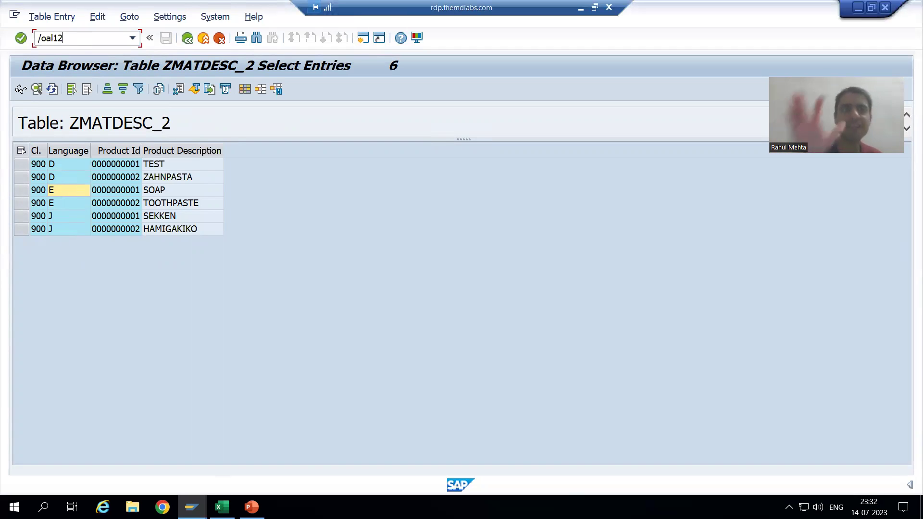
key(Return)
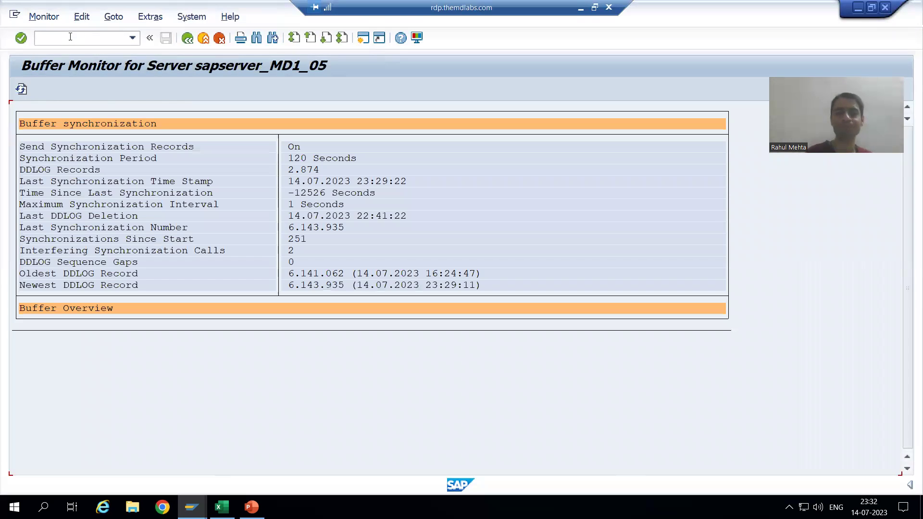
Step: Display the table buffer content for table zmatdesc_2
click(44, 18)
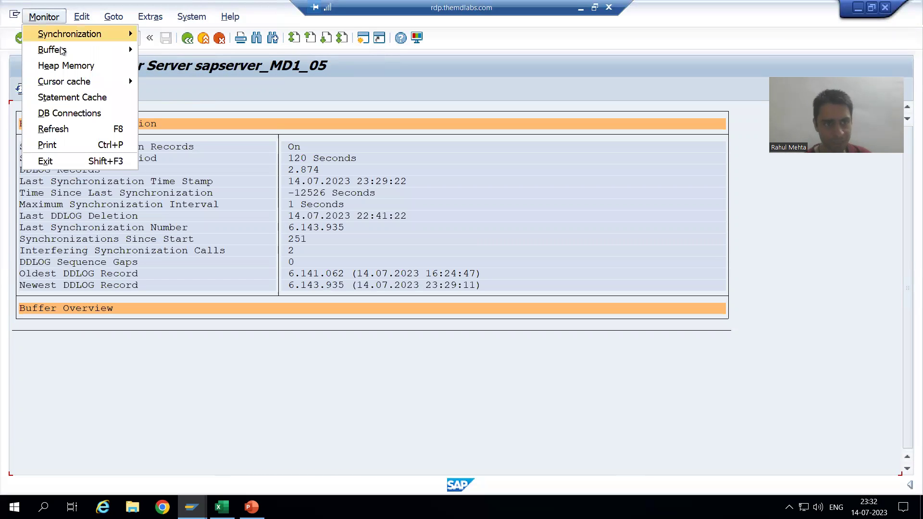
mouse_move(73, 47)
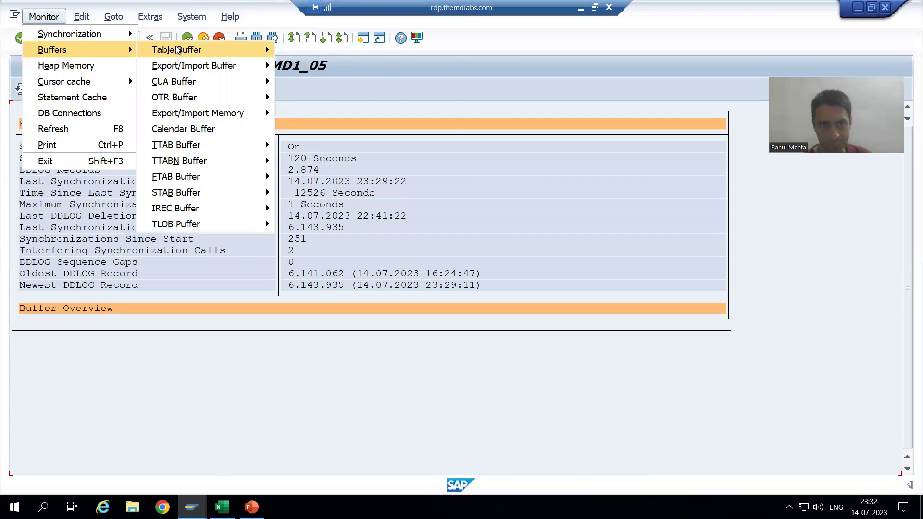
mouse_move(177, 50)
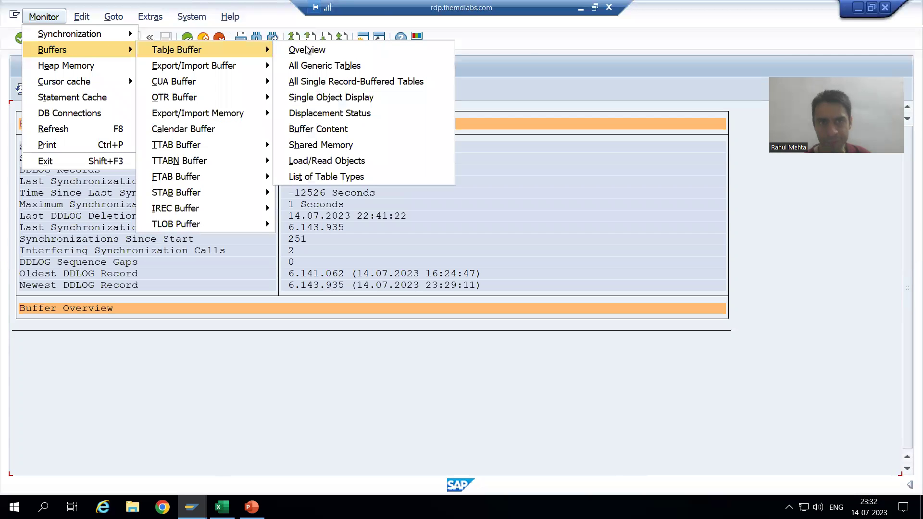
click(322, 133)
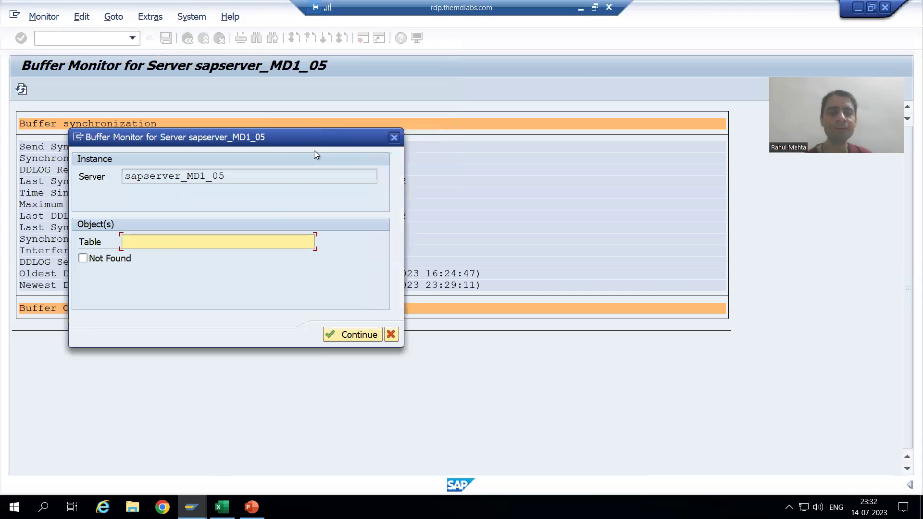
text(z)
click(165, 258)
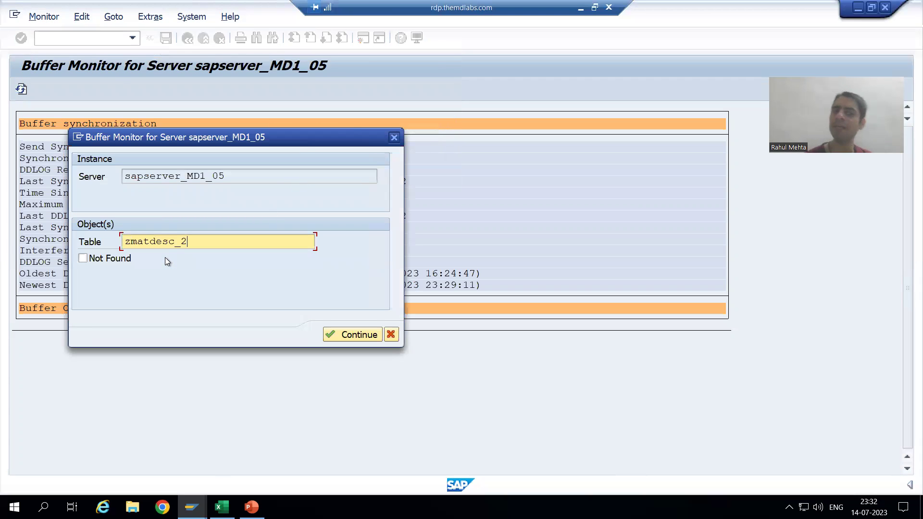
key(Return)
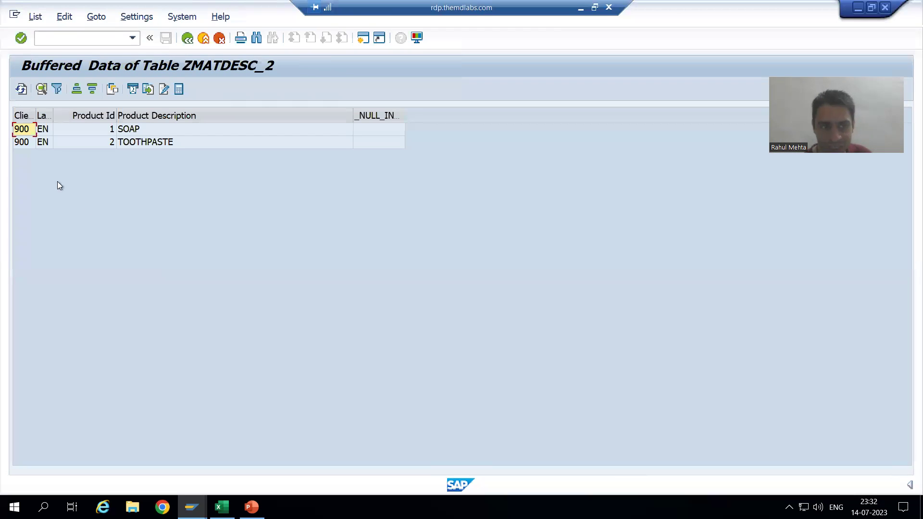
Step: Compare the client and language values of the buffered SOAP and TOOTHPASTE entries
click(29, 133)
click(26, 143)
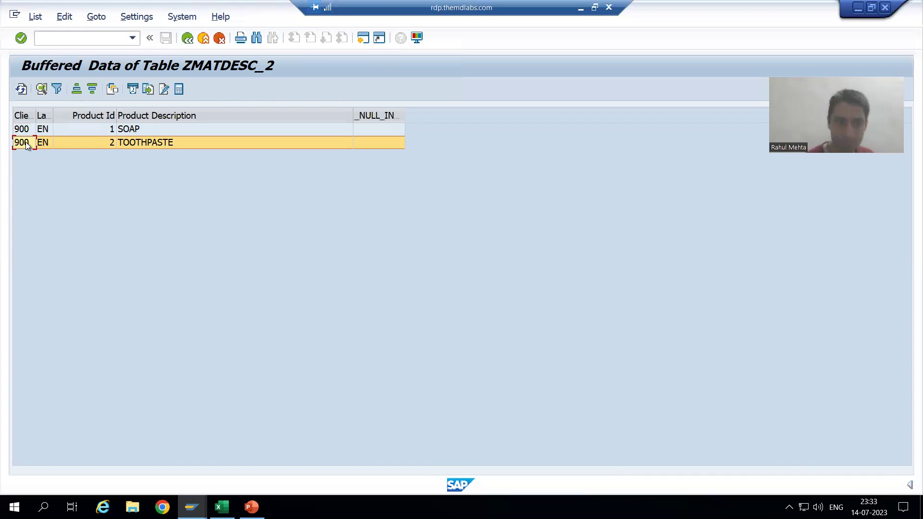
click(43, 130)
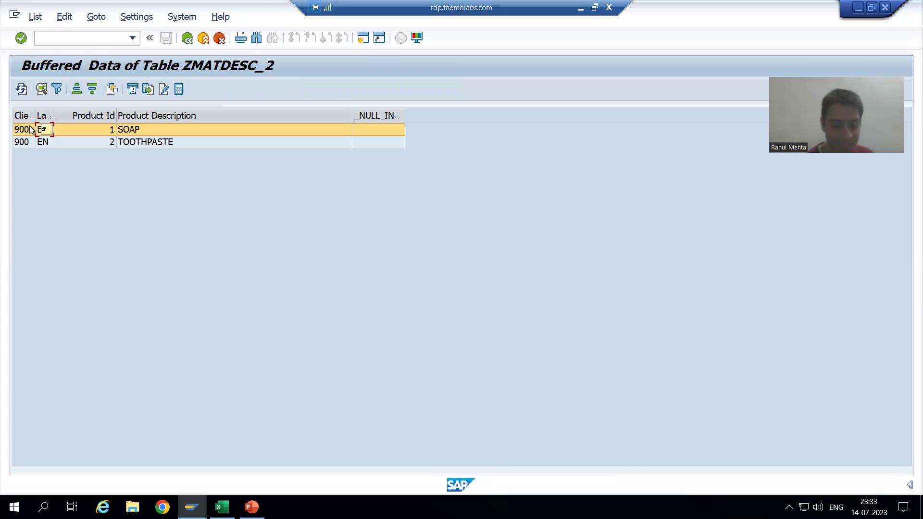
Step: Switch to the report session, go back to its selection screen and execute it for Product Id 2
key(alt+Tab)
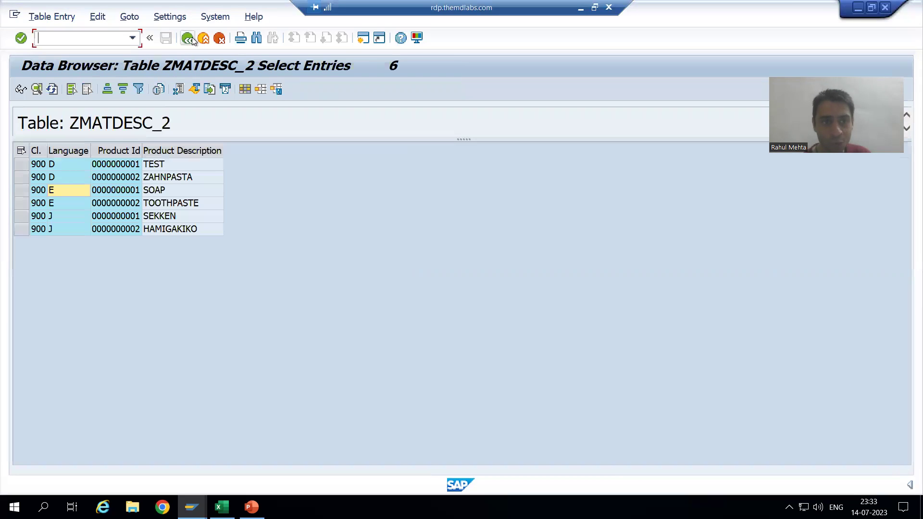
click(192, 507)
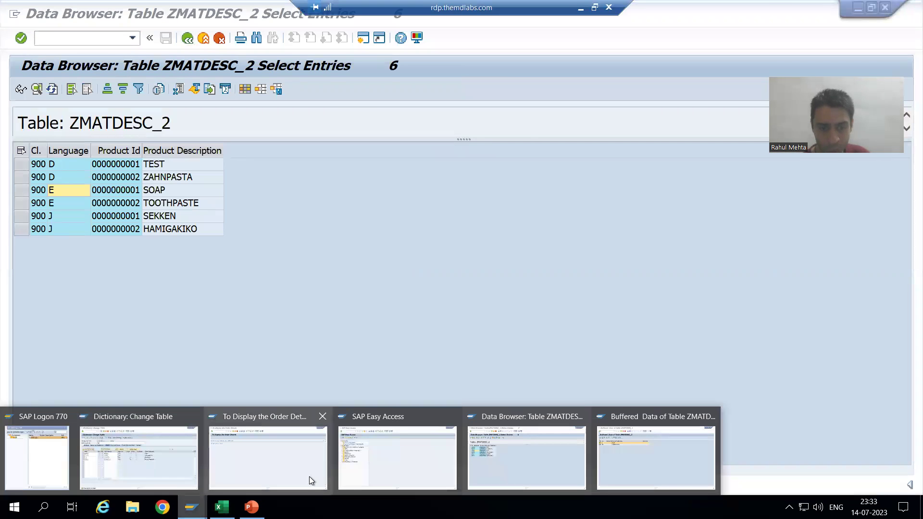
click(281, 416)
click(187, 39)
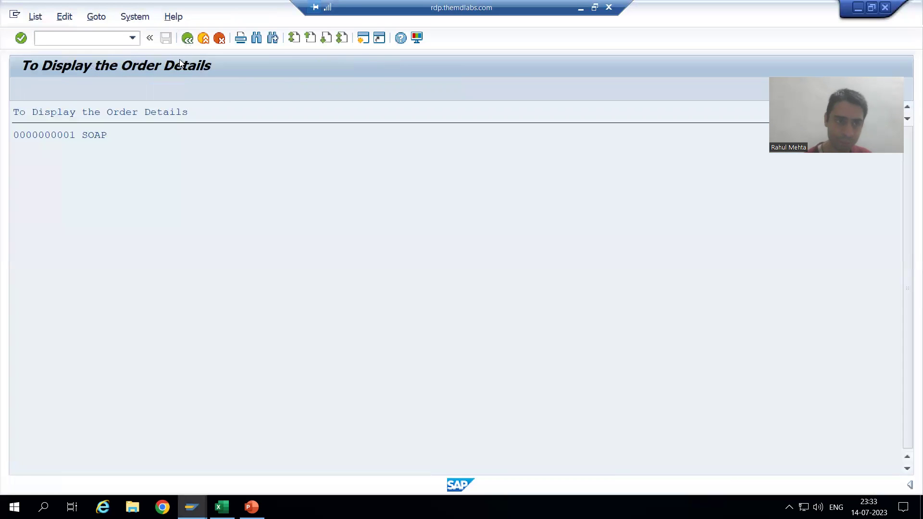
text(2)
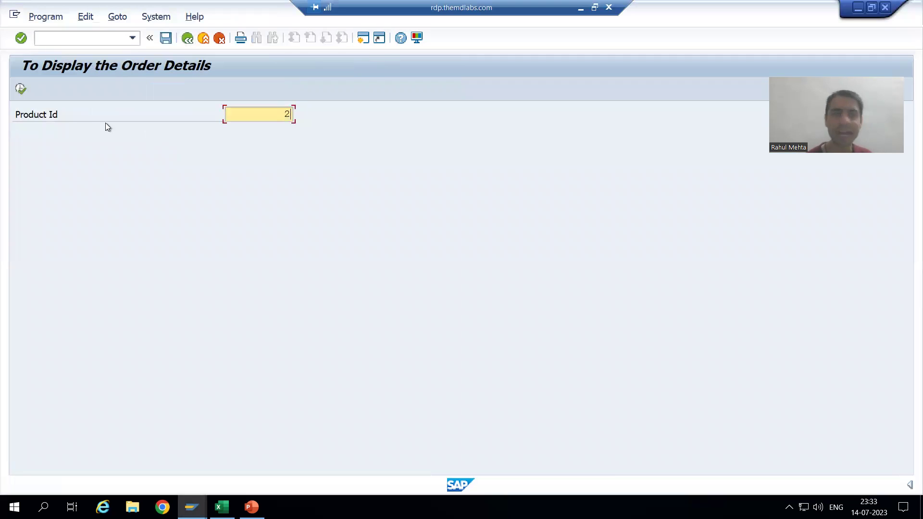
click(21, 90)
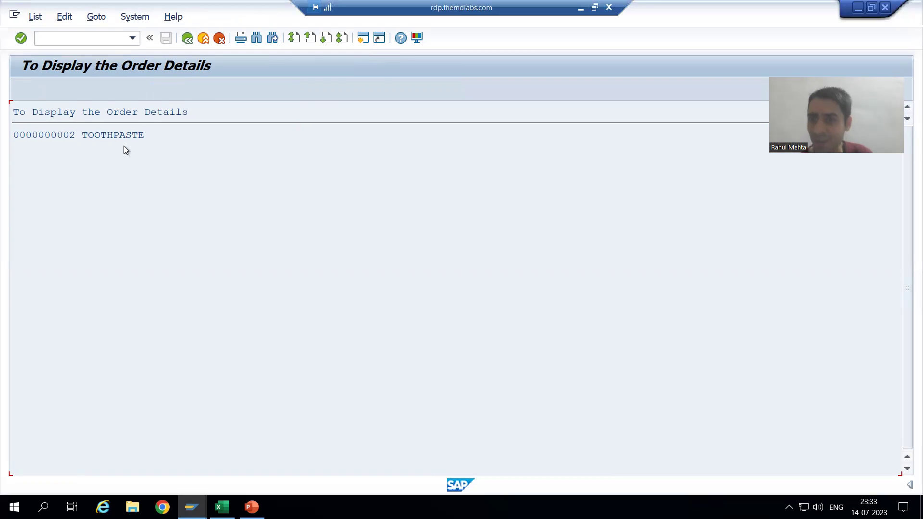
Step: Return to the buffered data of ZMATDESC_2 and check the product description of the TOOTHPASTE entry
mouse_move(191, 507)
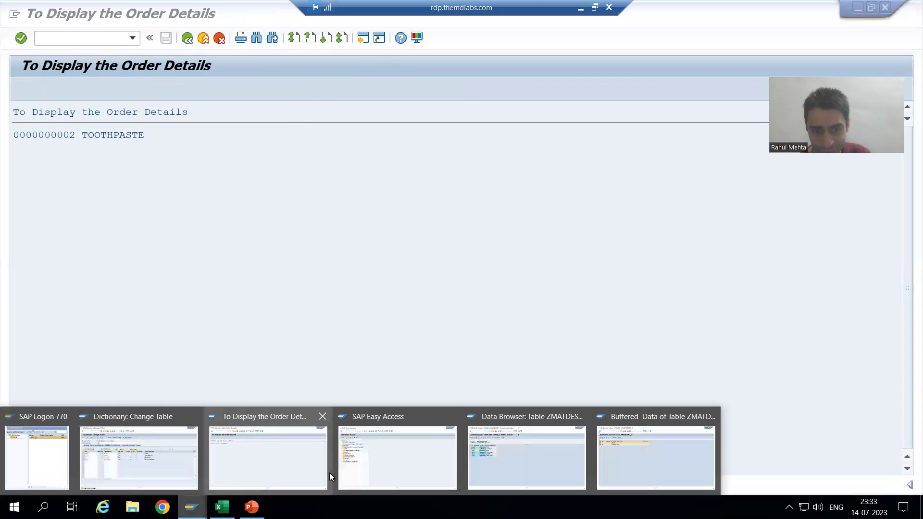
click(635, 463)
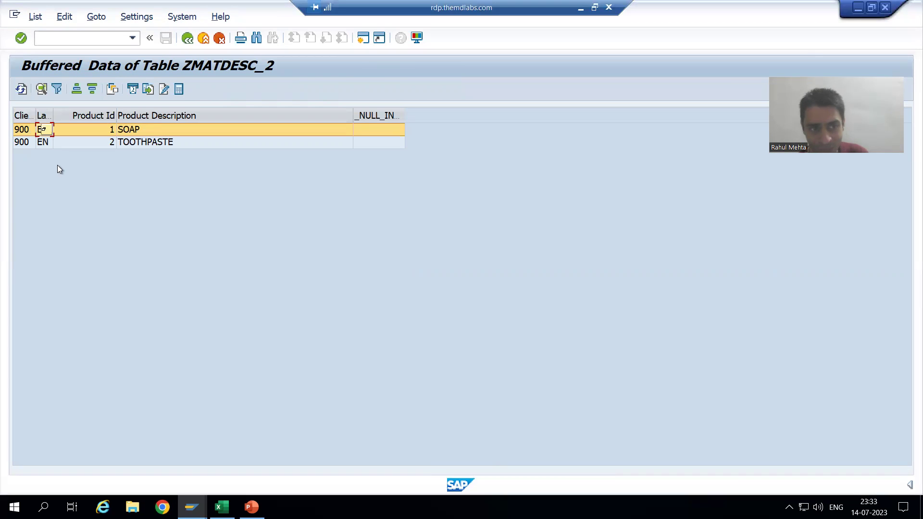
click(154, 143)
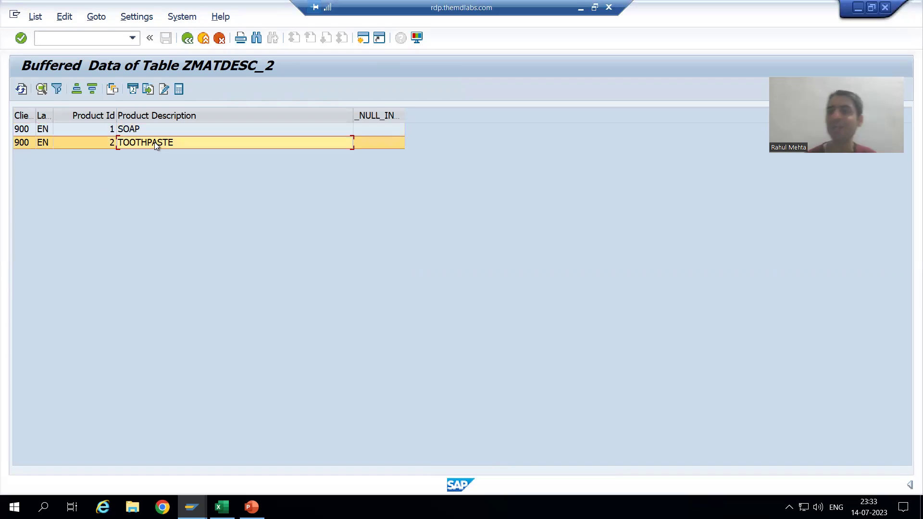